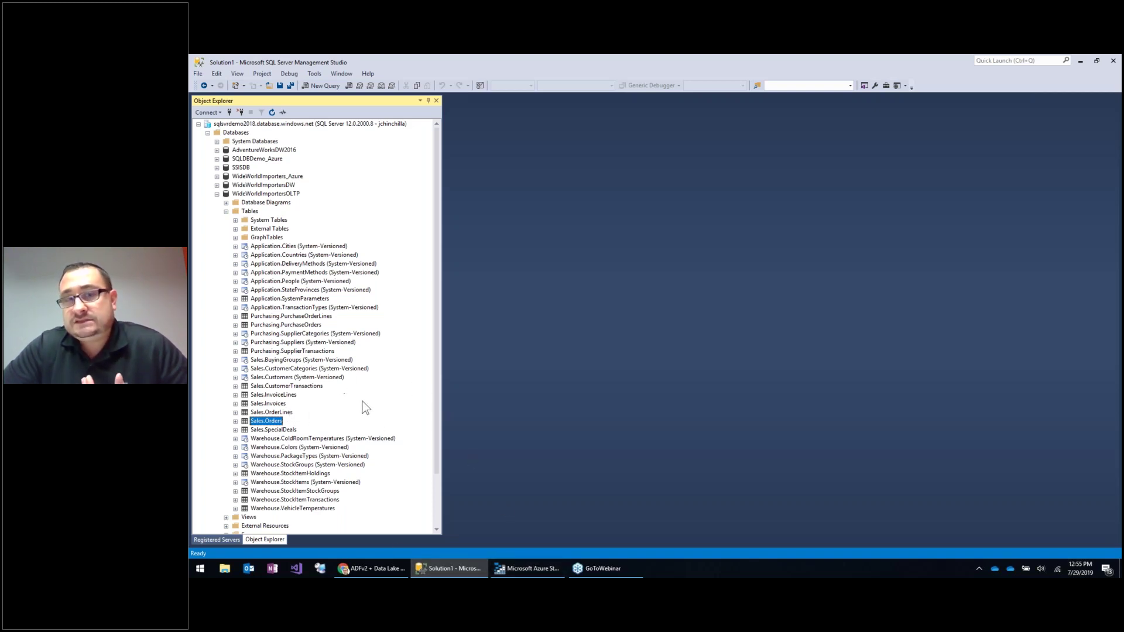
Switch to Azure Storage Explorer and browse the demofs container's Finance and Marketing folders, ending in Sales/SalesSummary.
click(546, 575)
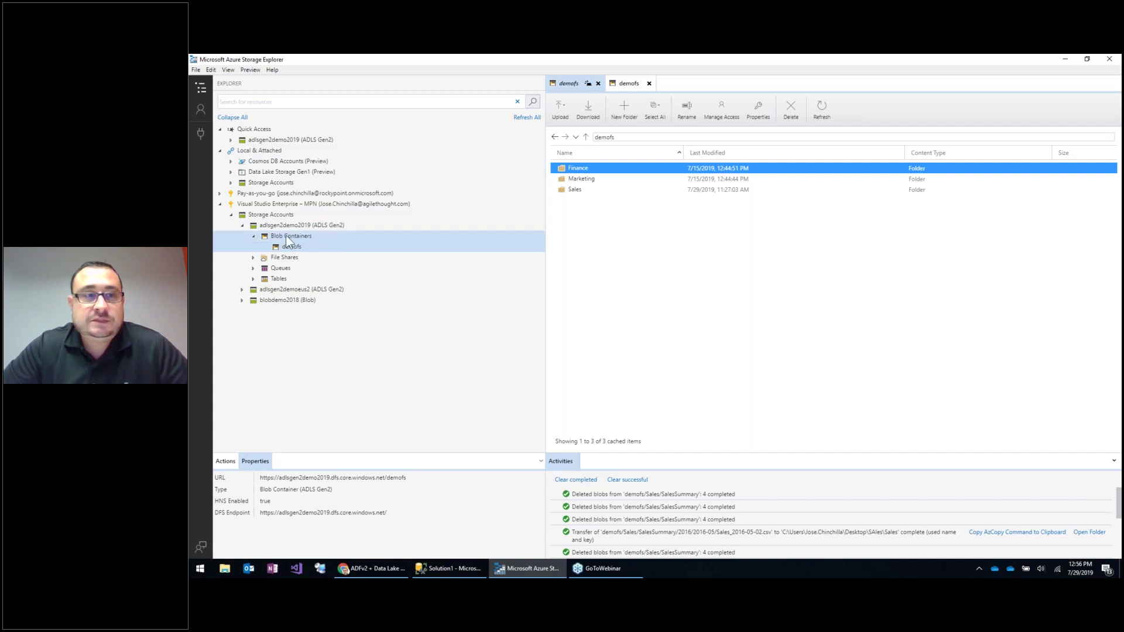
click(296, 249)
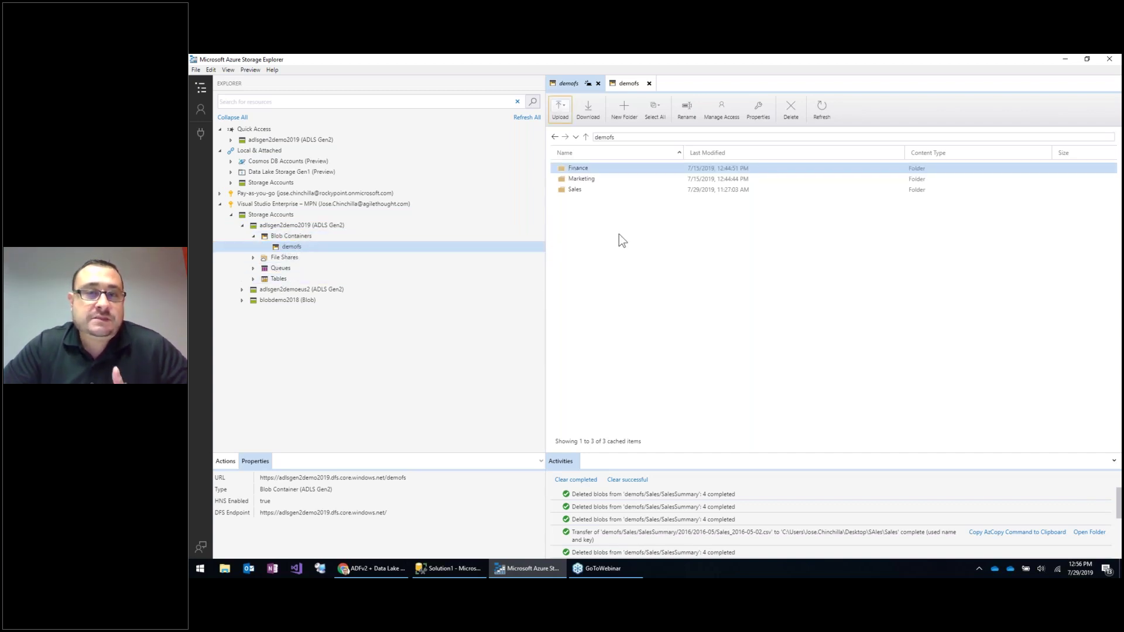
double_click(587, 168)
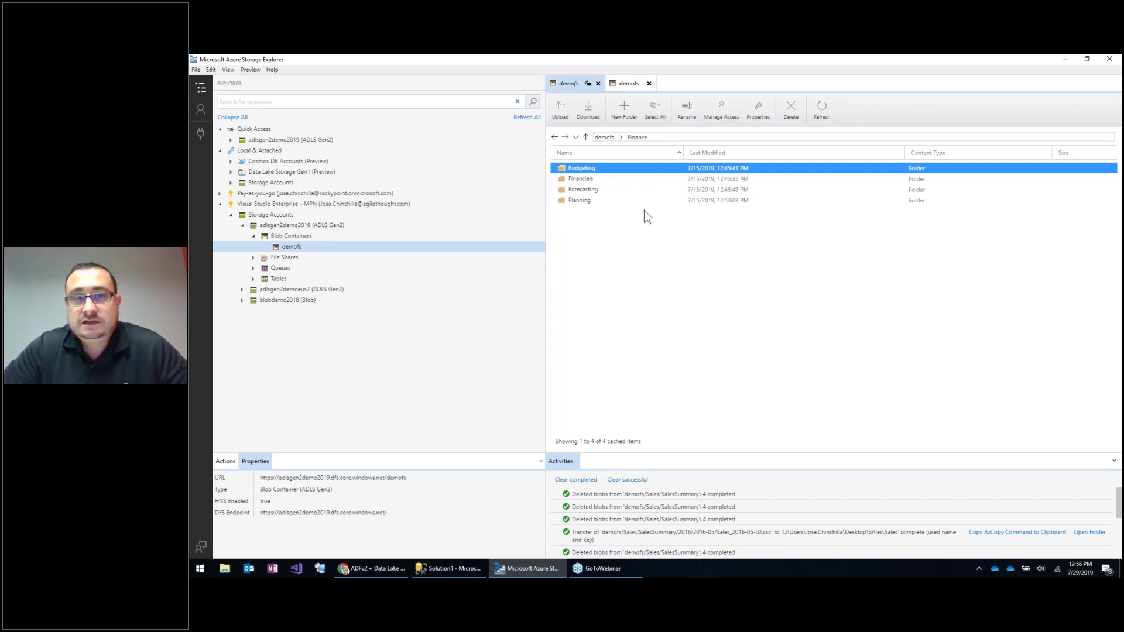
click(609, 137)
double_click(609, 178)
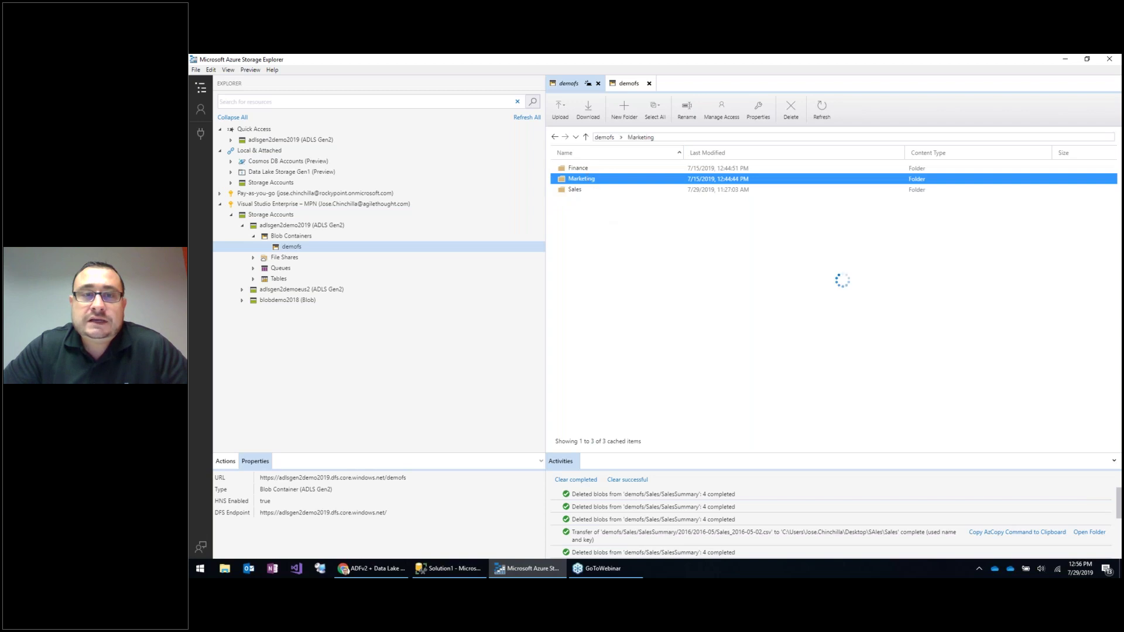
click(607, 139)
double_click(570, 188)
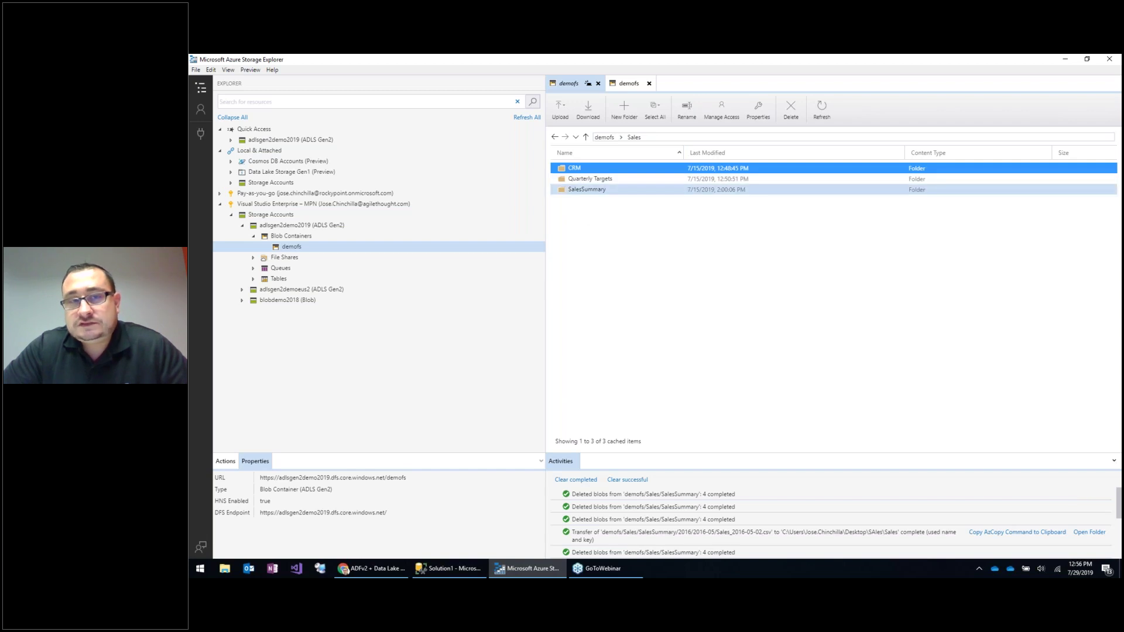
double_click(596, 190)
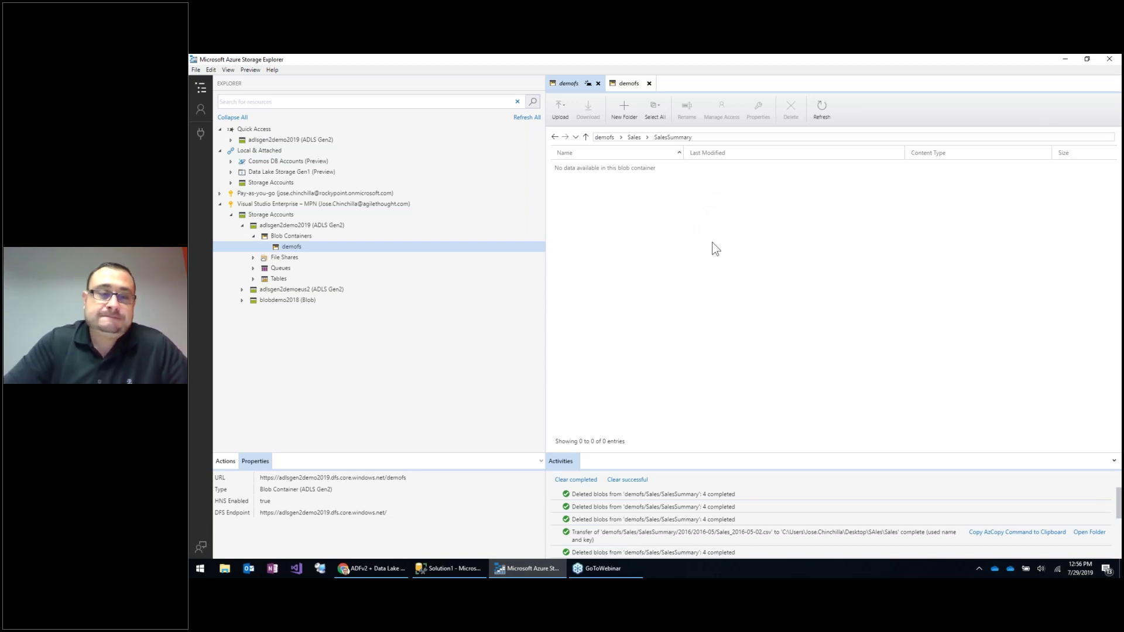
Switch to the Azure portal in the browser and open the ADFv2Demo2018 data factory's overview.
click(372, 569)
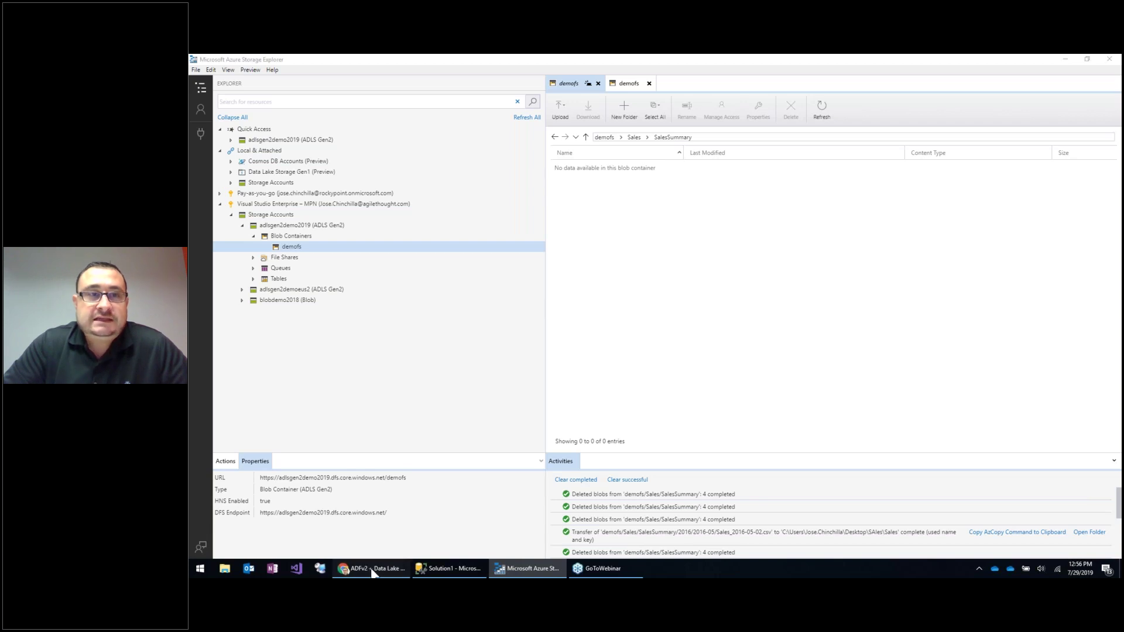
click(262, 62)
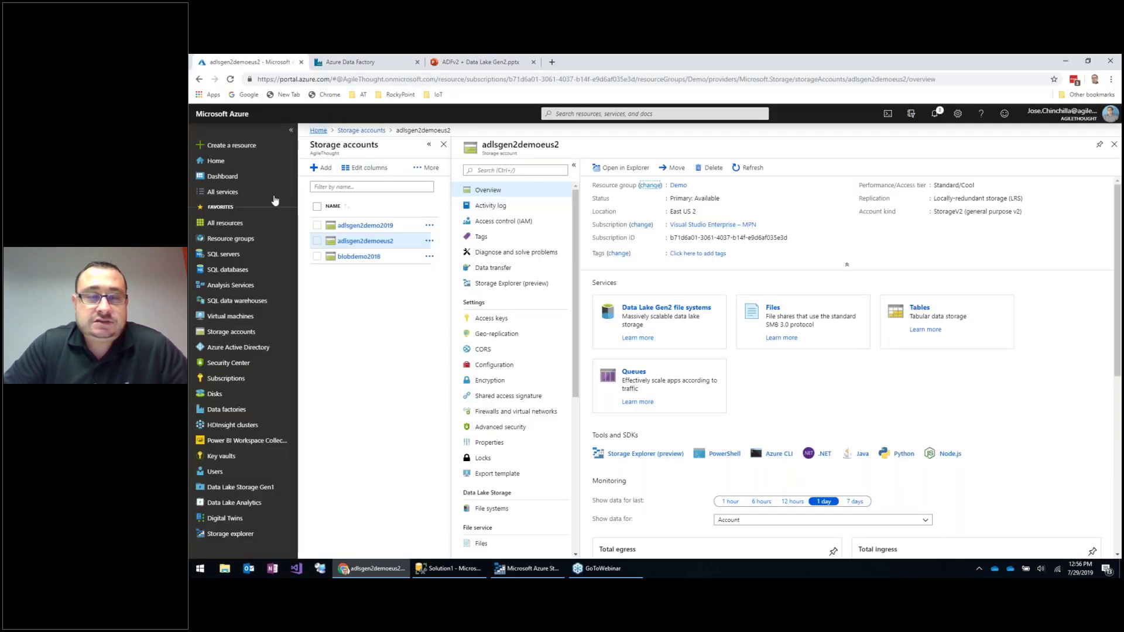
click(241, 410)
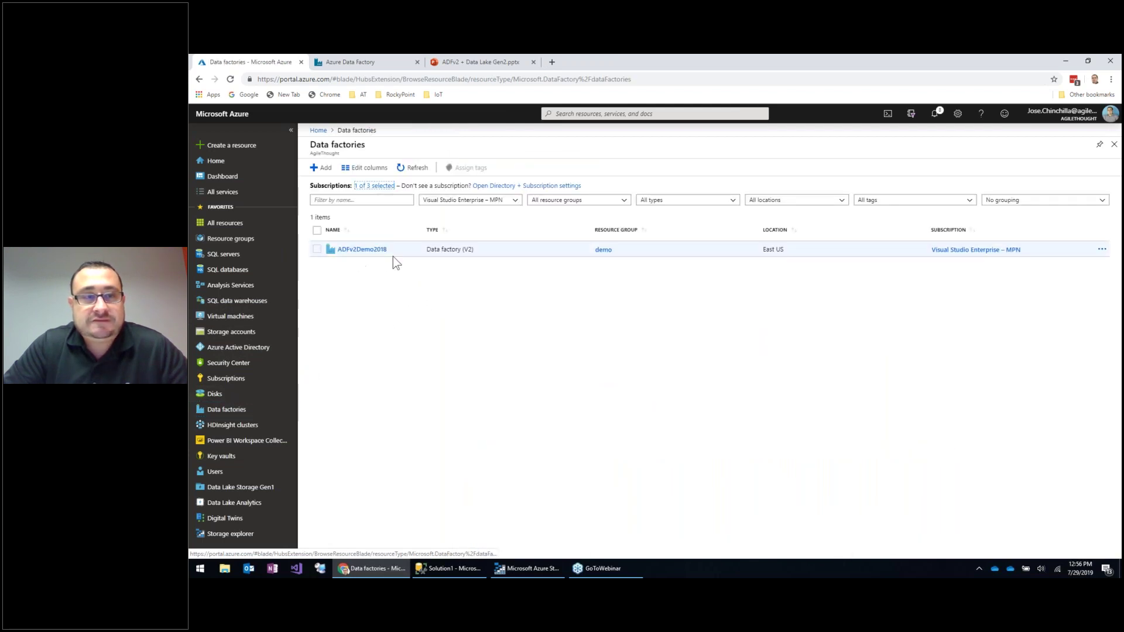
double_click(466, 249)
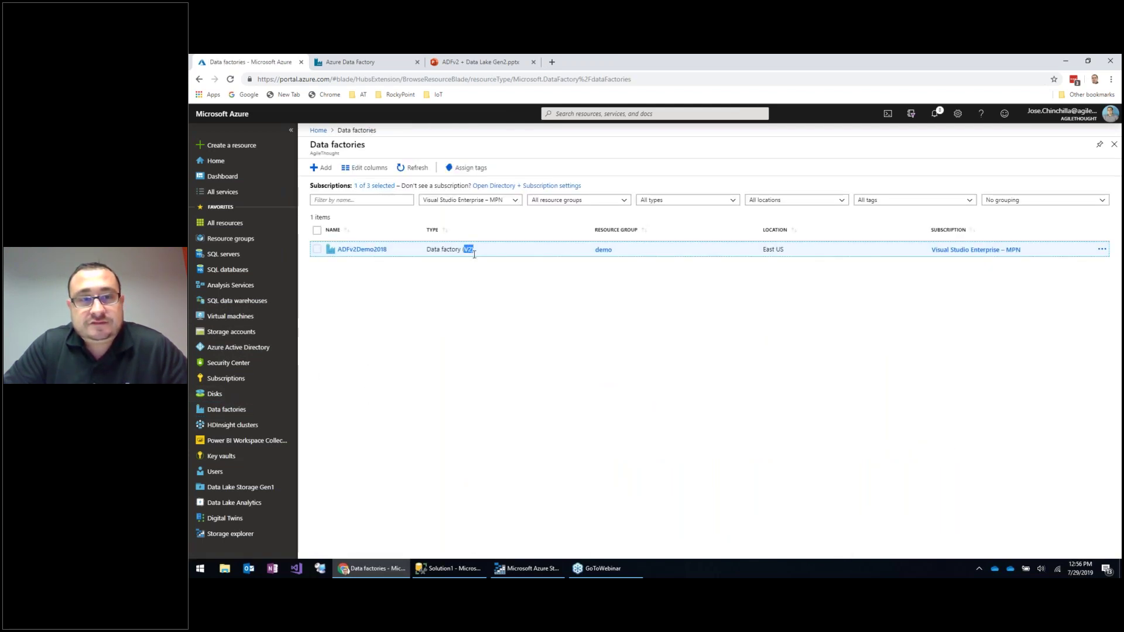
click(365, 251)
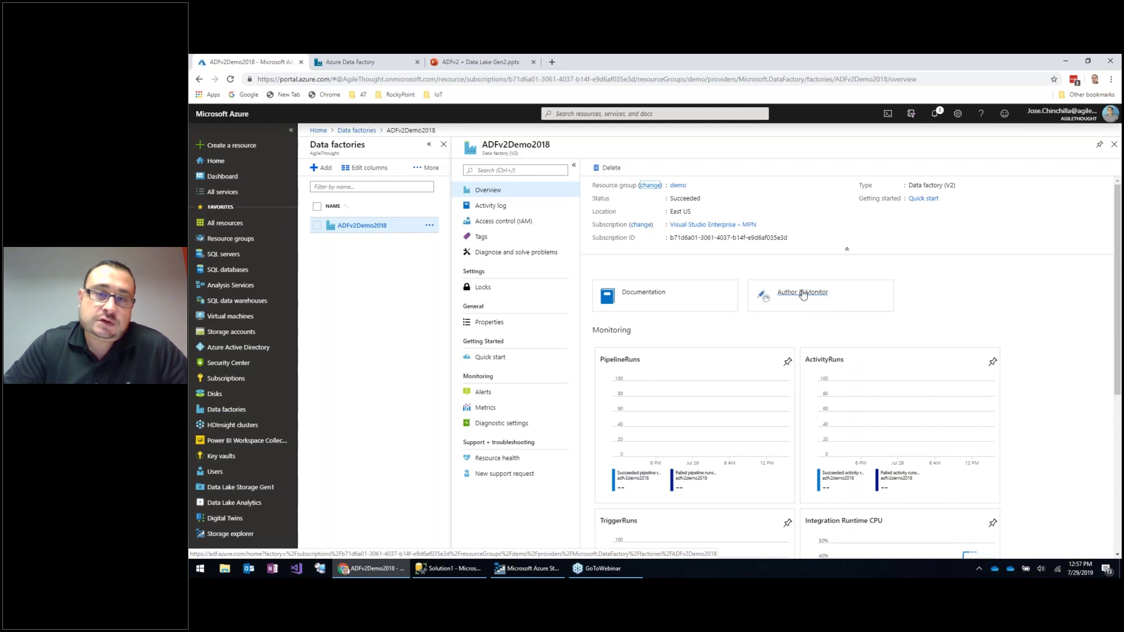
In the Azure Data Factory page, close the open SalesSummary pipeline, view the home page and return to authoring.
click(351, 61)
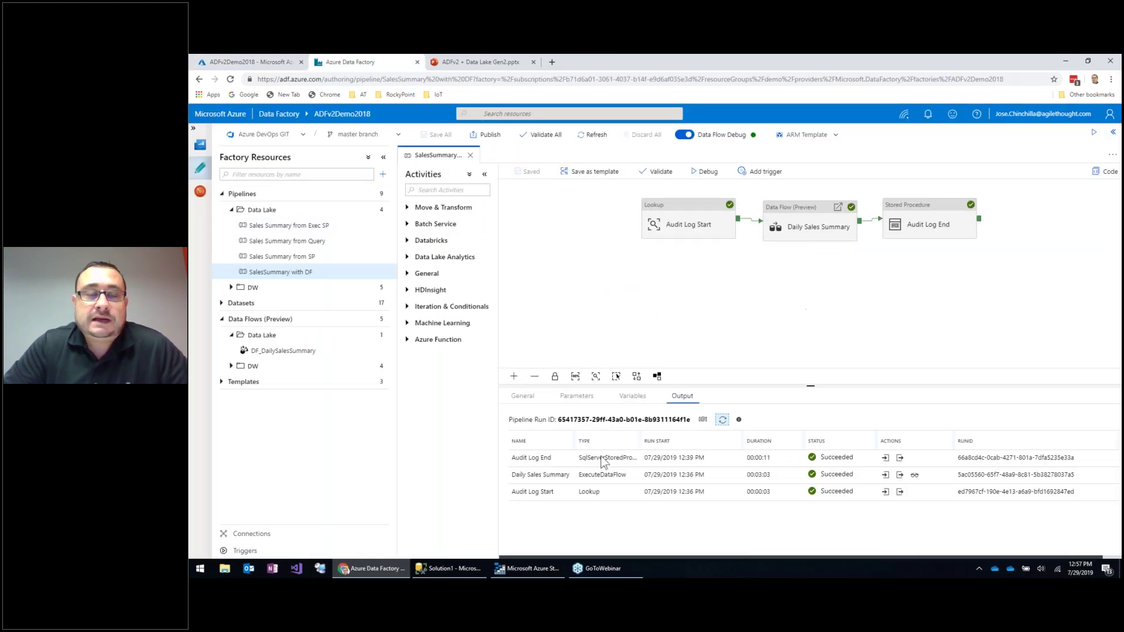
click(471, 155)
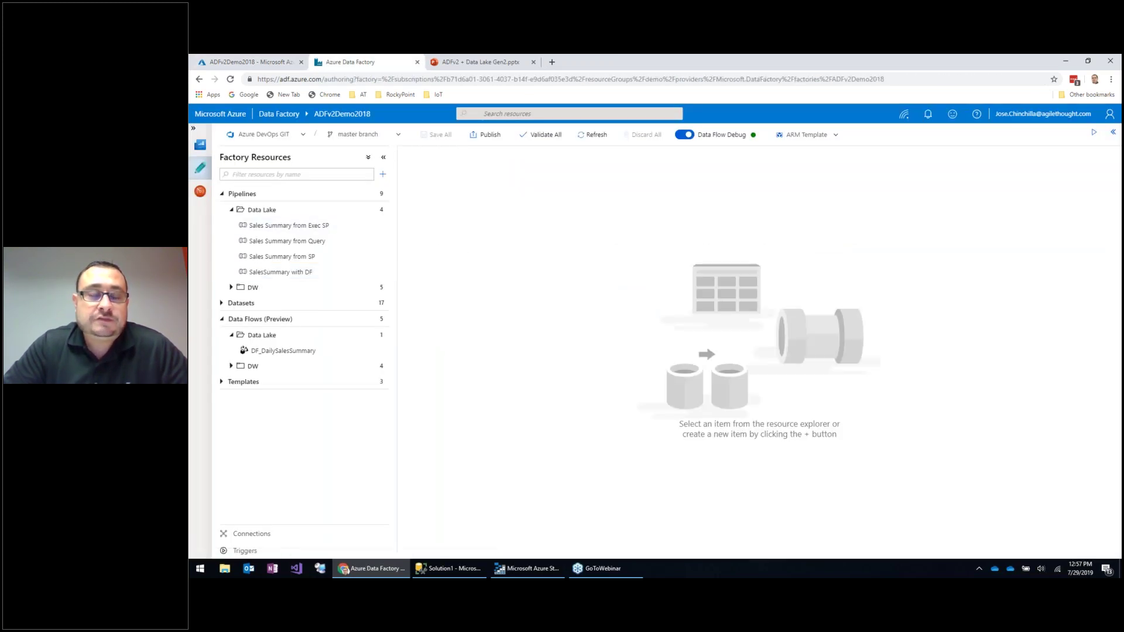
click(199, 159)
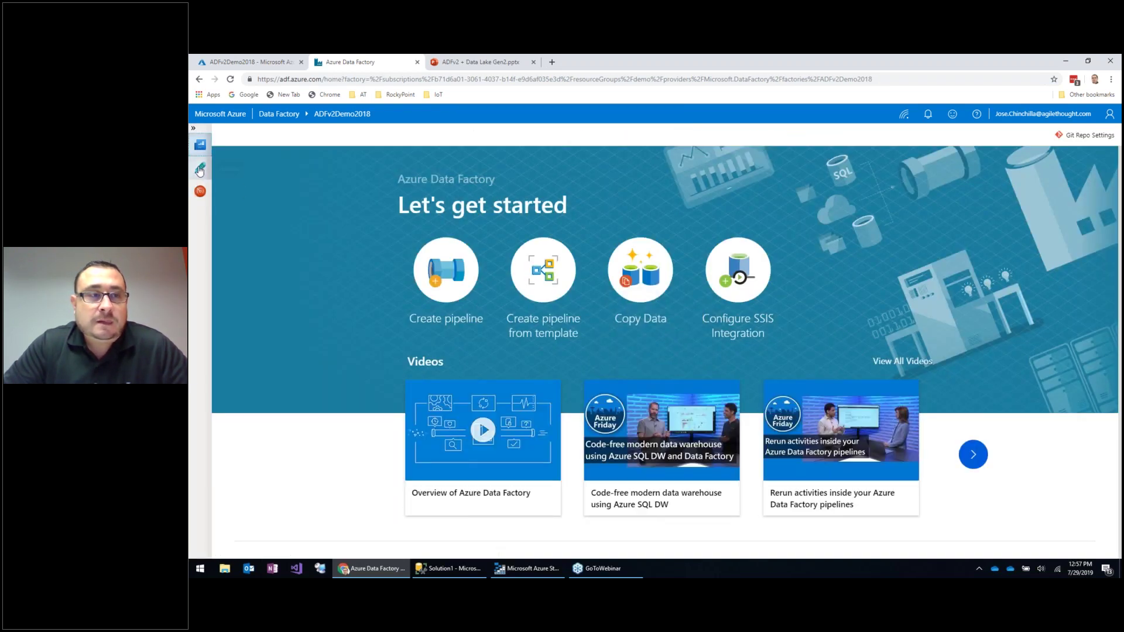
click(202, 171)
Collapse the Factory Resources tree to its top-level groups and highlight Data Flows (Preview).
click(231, 209)
click(221, 194)
triple_click(221, 225)
click(1042, 184)
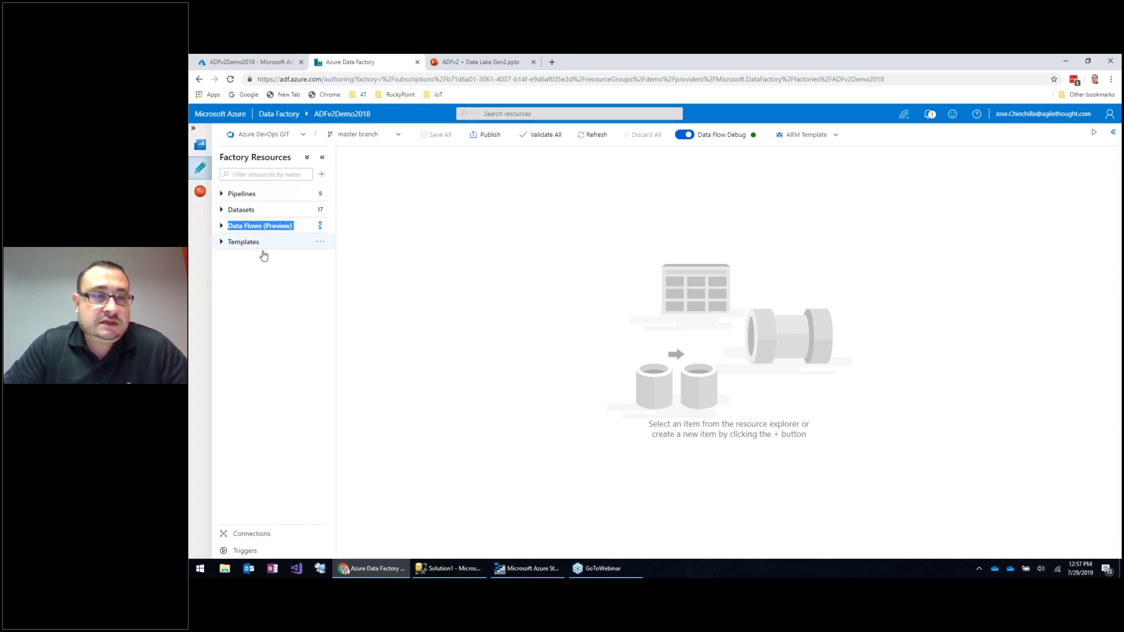
Open the SalesSummary with DF pipeline from the Data Lake folder, widening the resource pane to show full pipeline names.
click(222, 193)
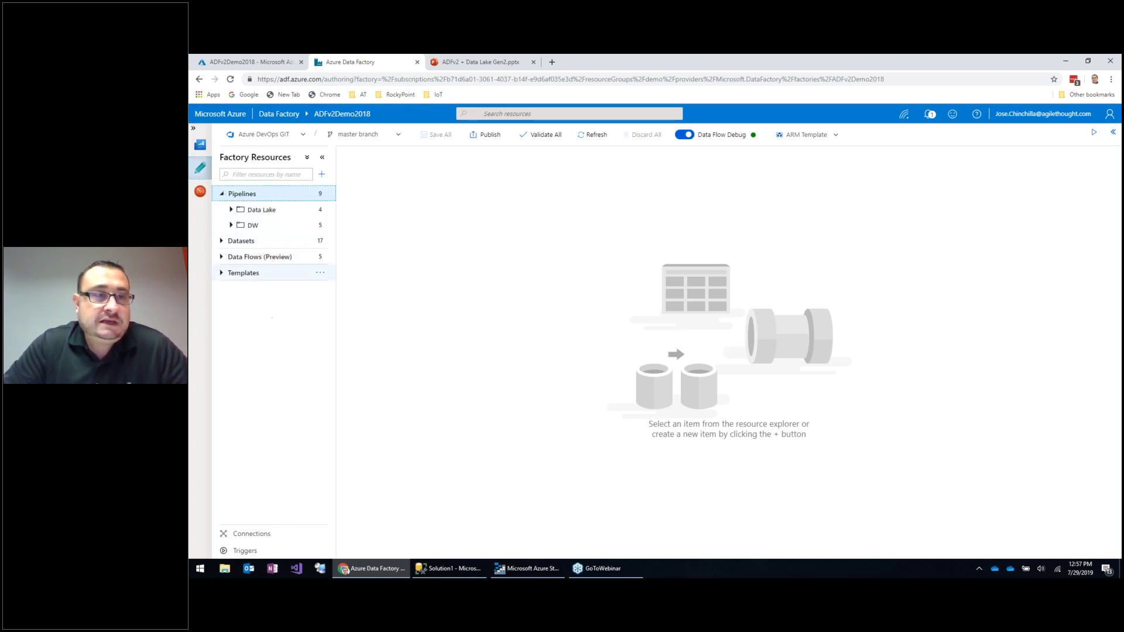
click(231, 210)
click(231, 210)
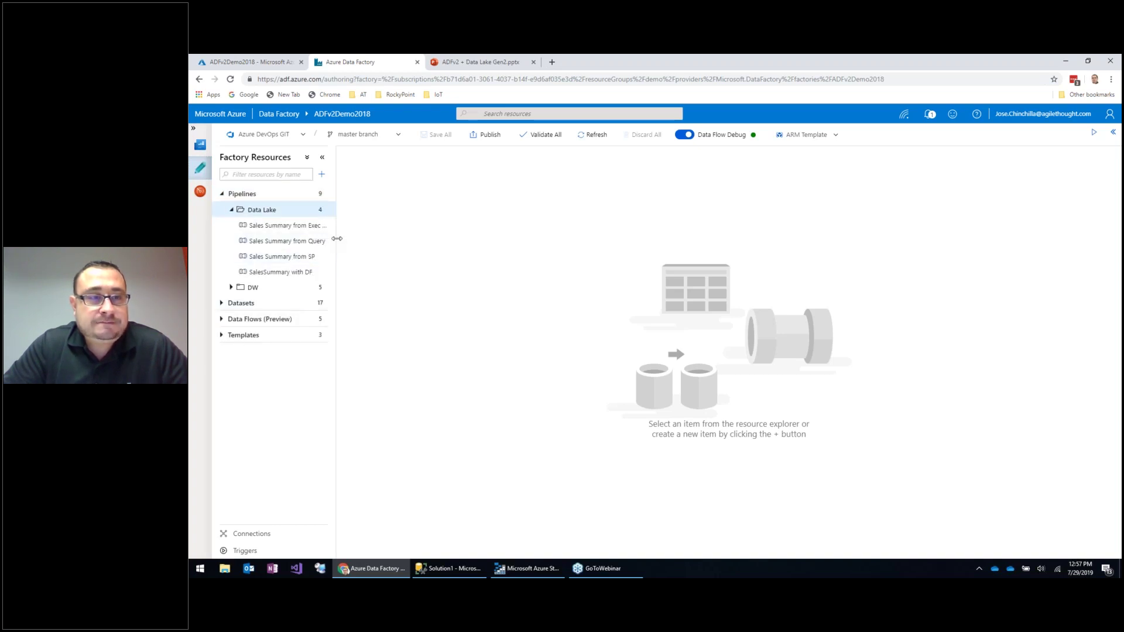
drag(336, 239, 416, 232)
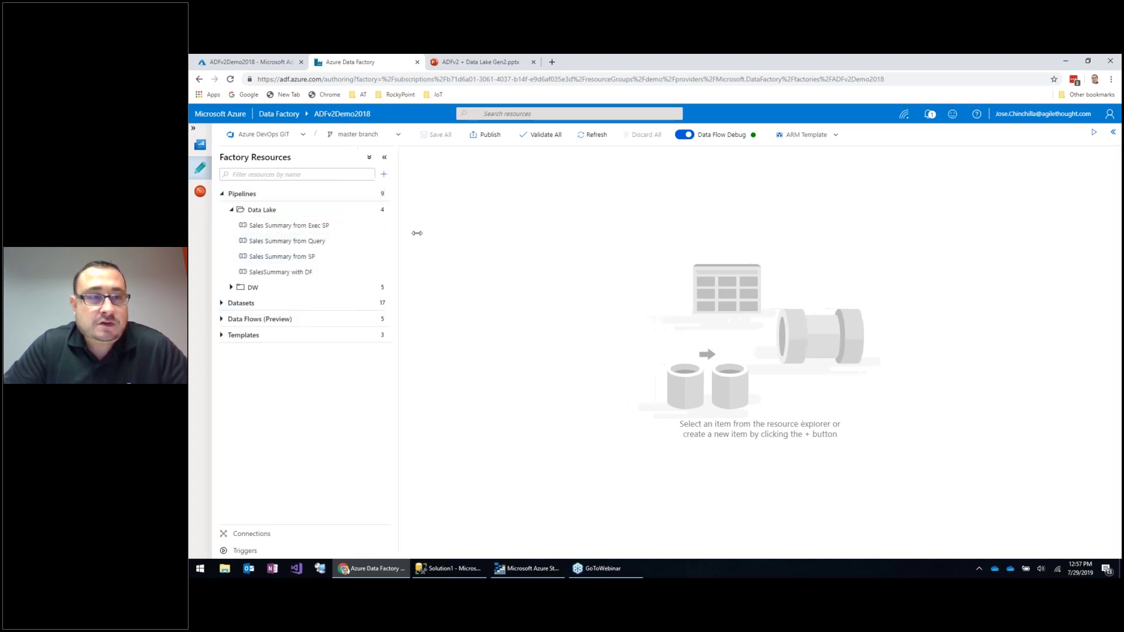
click(296, 277)
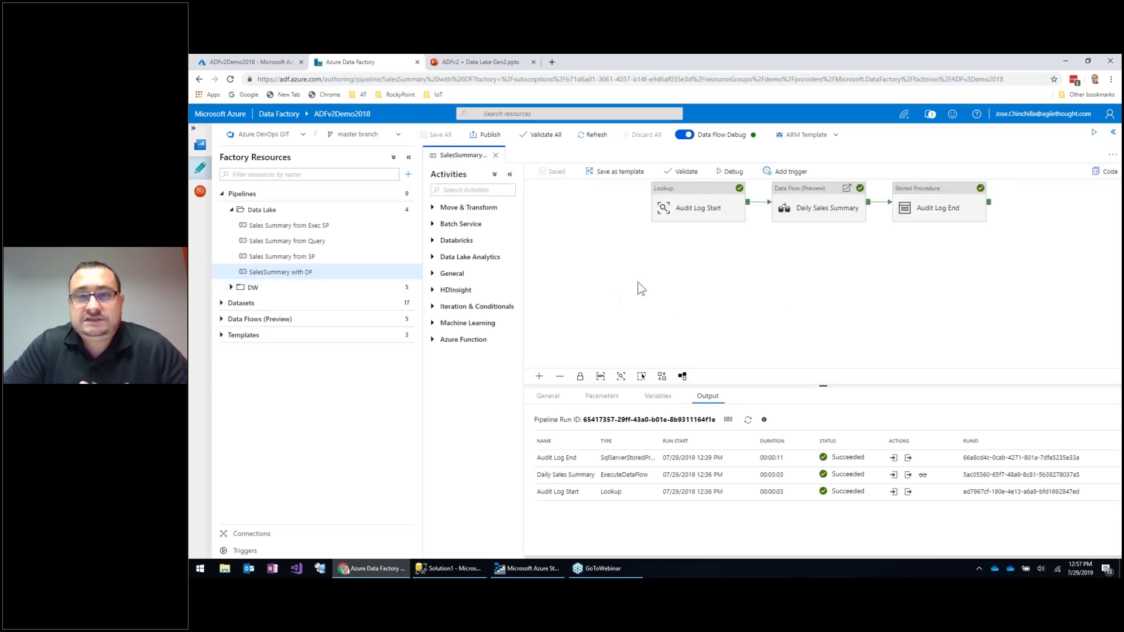
Open the data flow behind the Daily Sales Summary activity and enlarge its canvas area.
click(805, 193)
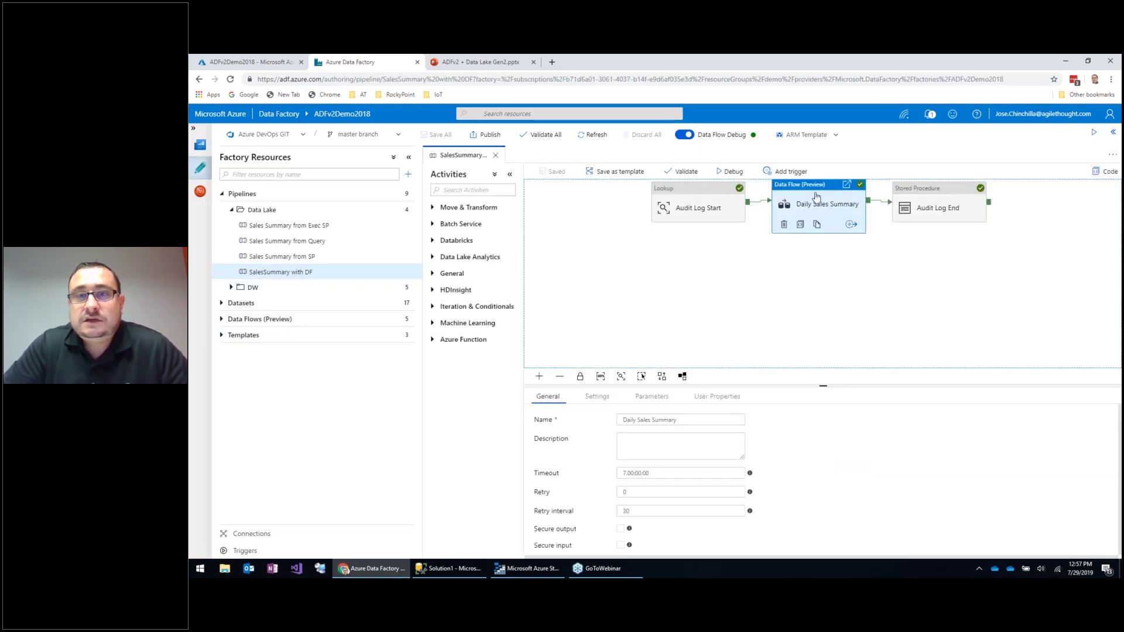
double_click(810, 193)
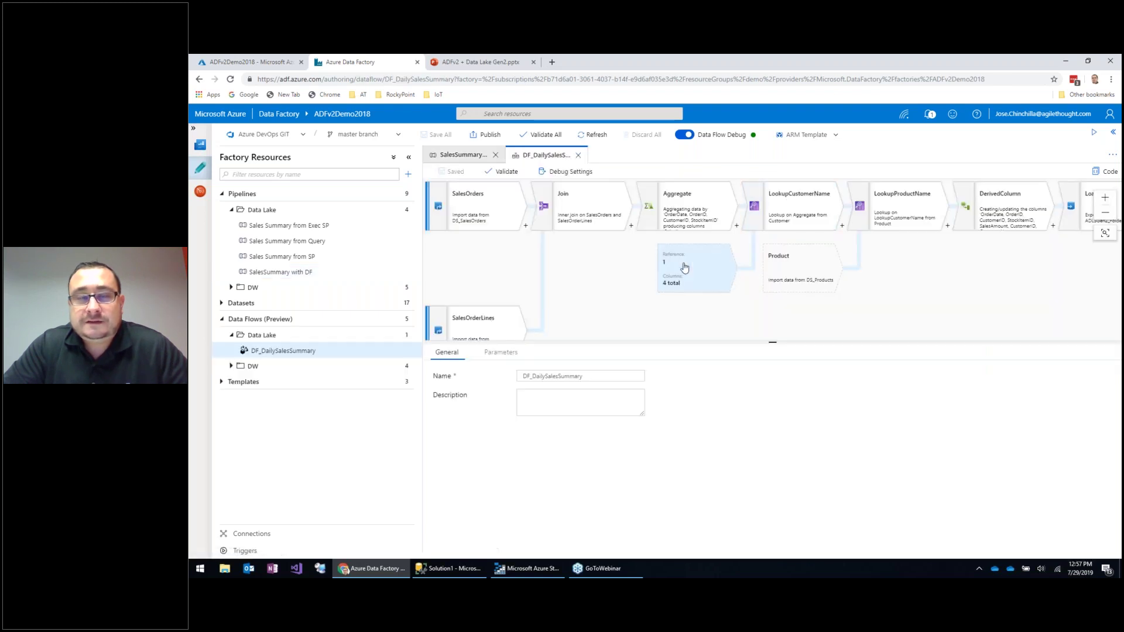
drag(774, 342, 767, 412)
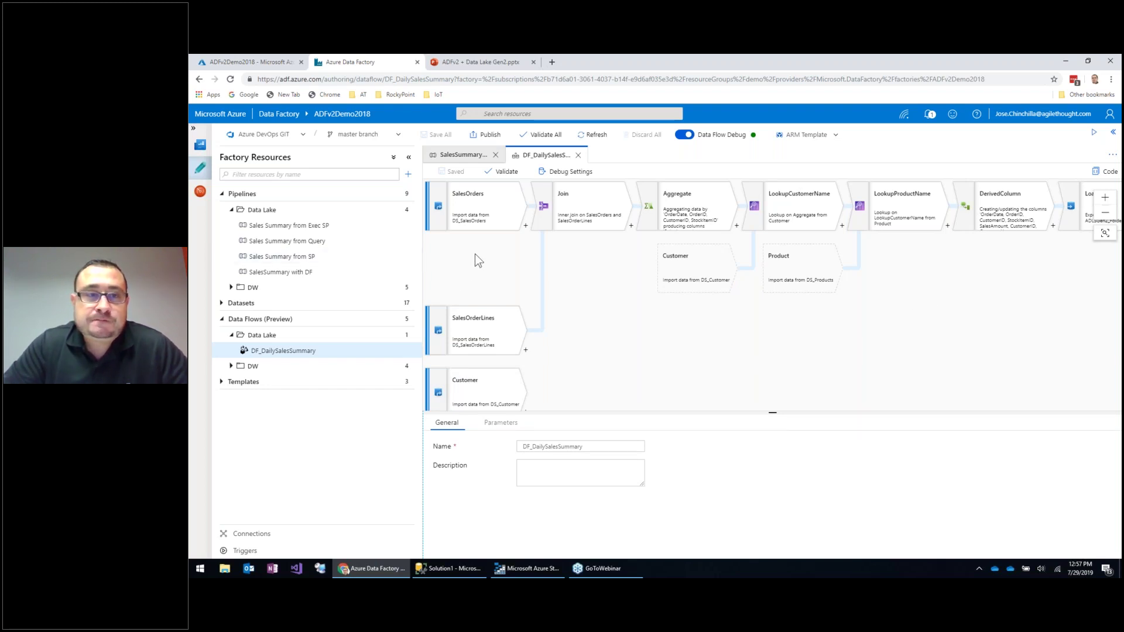
Examine the SalesOrders and SalesOrderLines sources and the Join's type and conditions, enlarging the settings area.
mouse_move(504, 216)
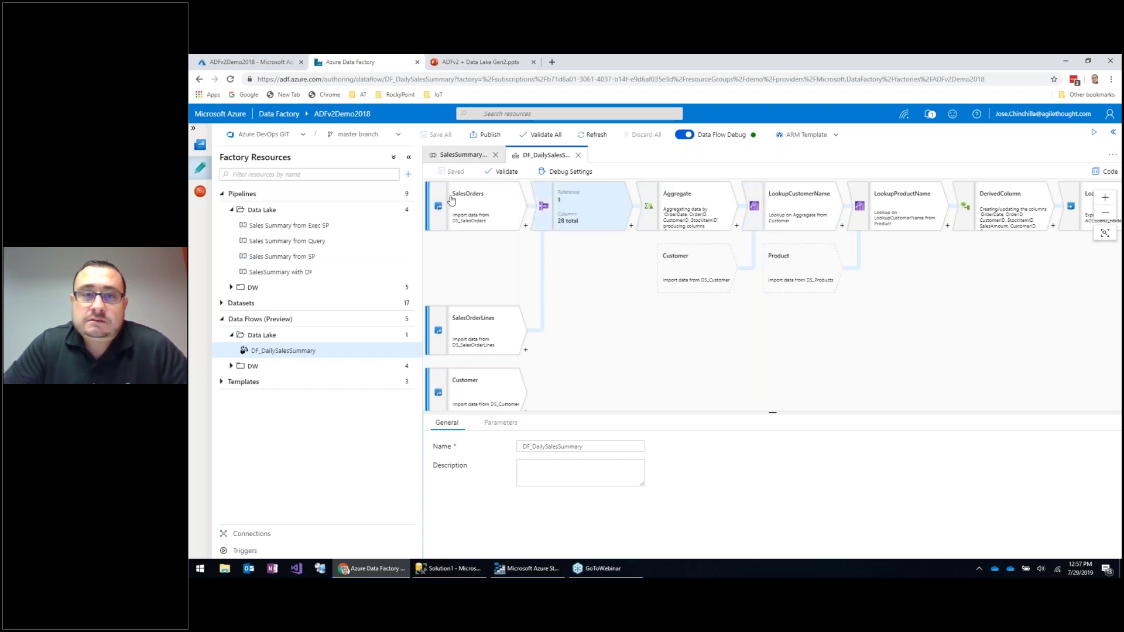
mouse_move(1046, 218)
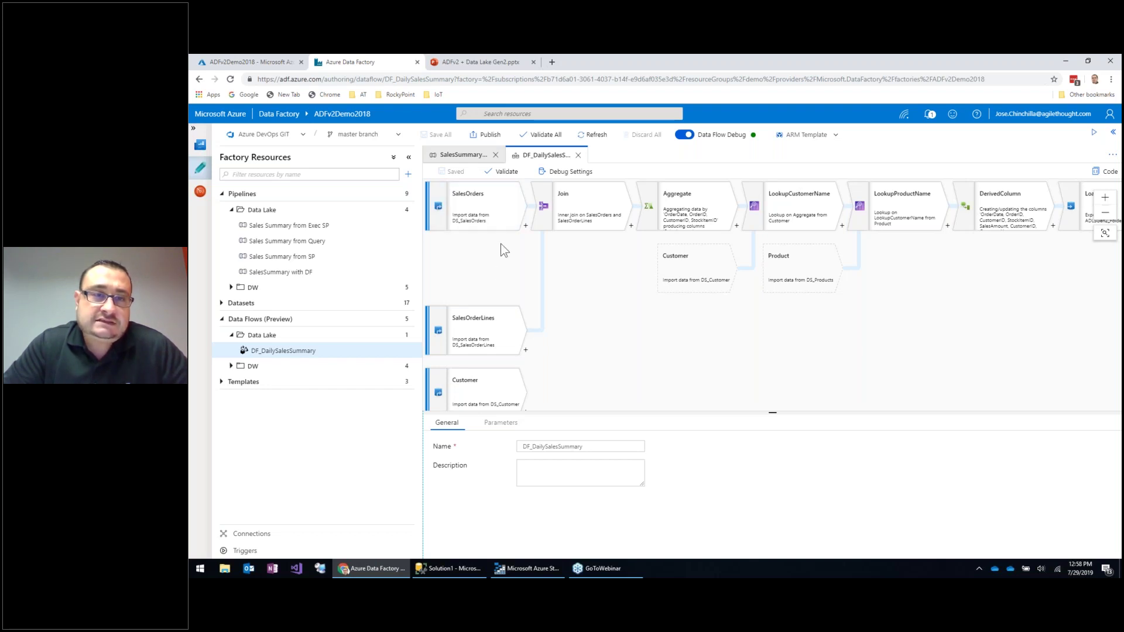
mouse_move(485, 334)
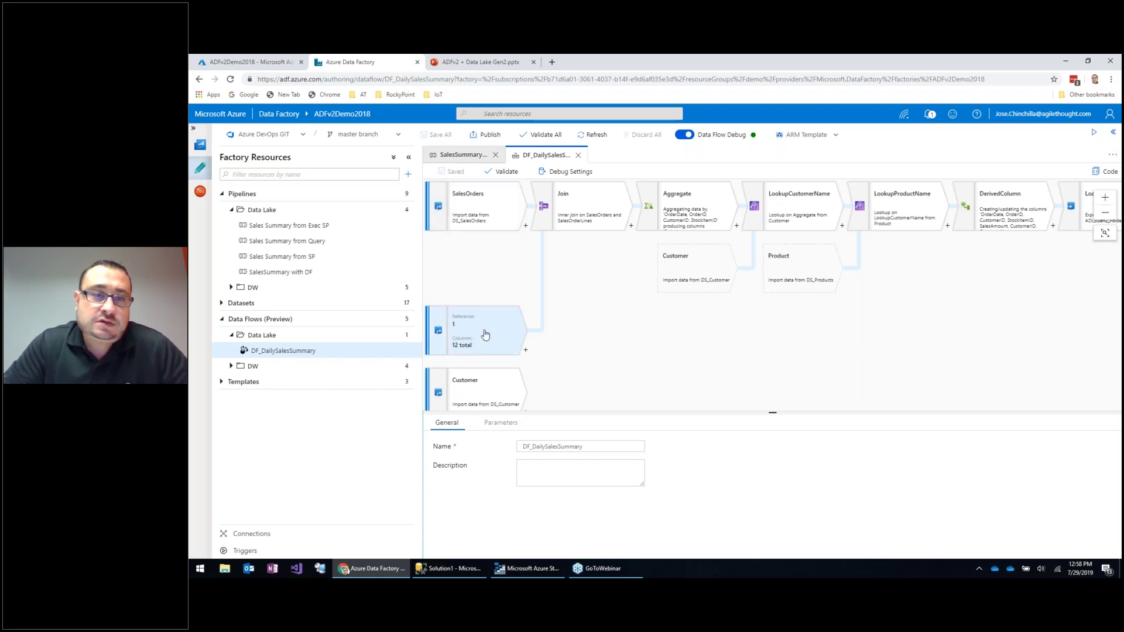
click(593, 215)
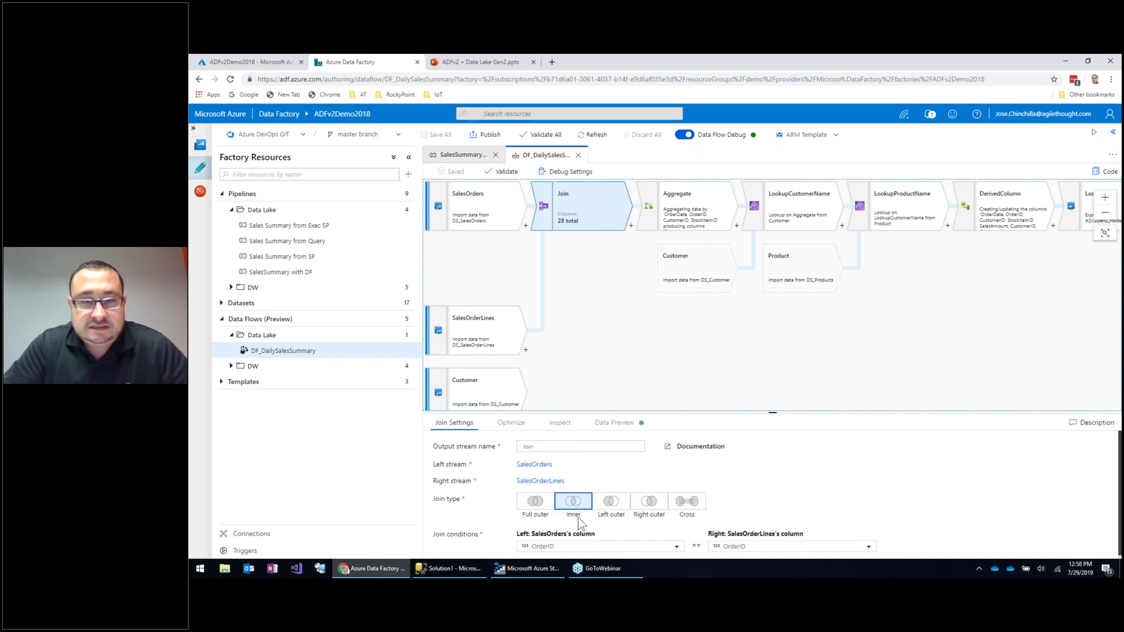
drag(746, 412, 749, 352)
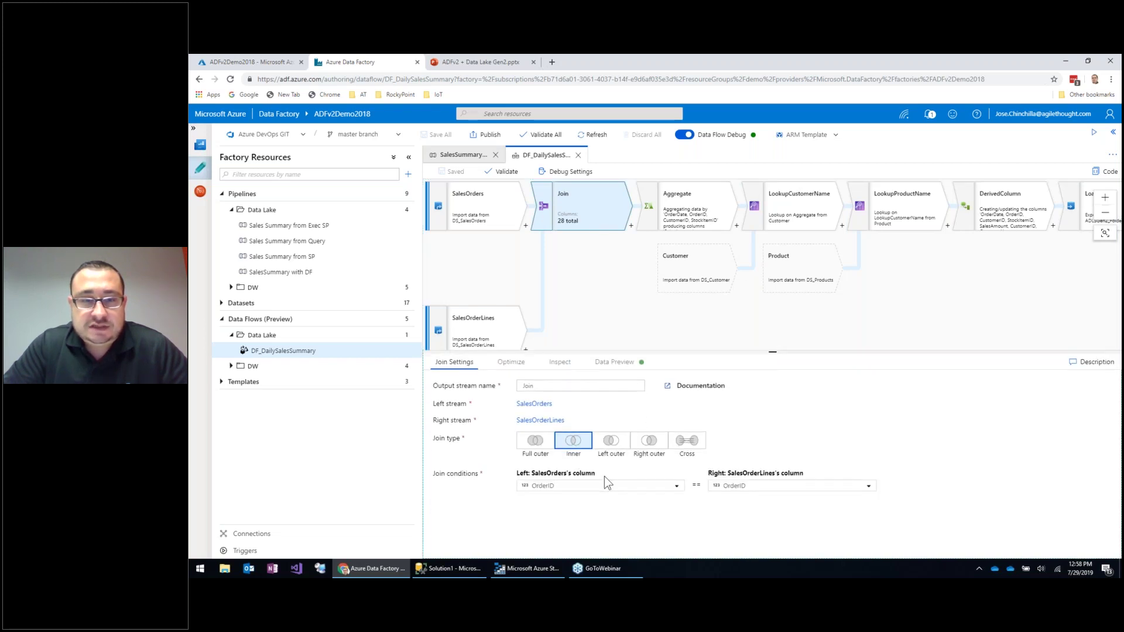
Review the Aggregate's group-by columns and aggregate expression, and the conditions of LookupCustomerName and LookupProductName.
click(706, 212)
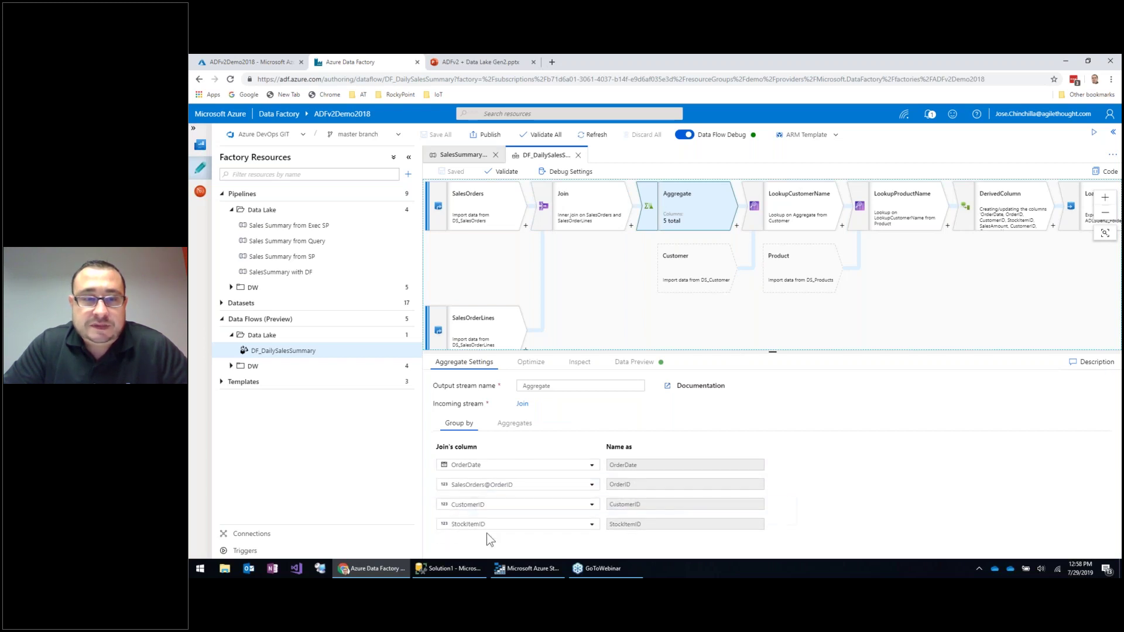
click(514, 424)
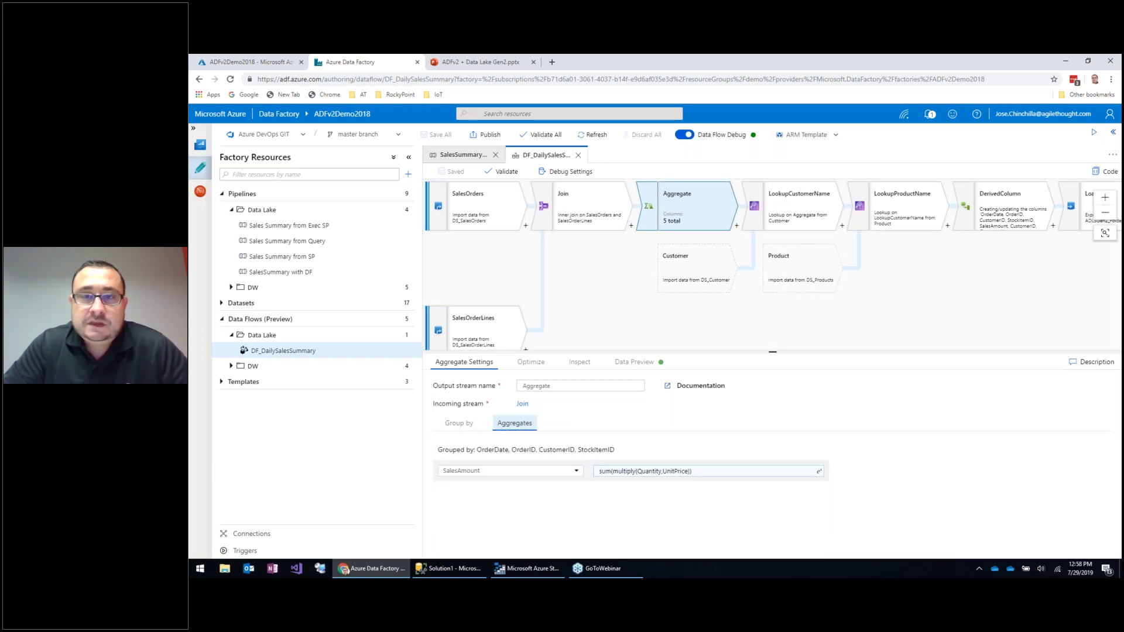
click(823, 221)
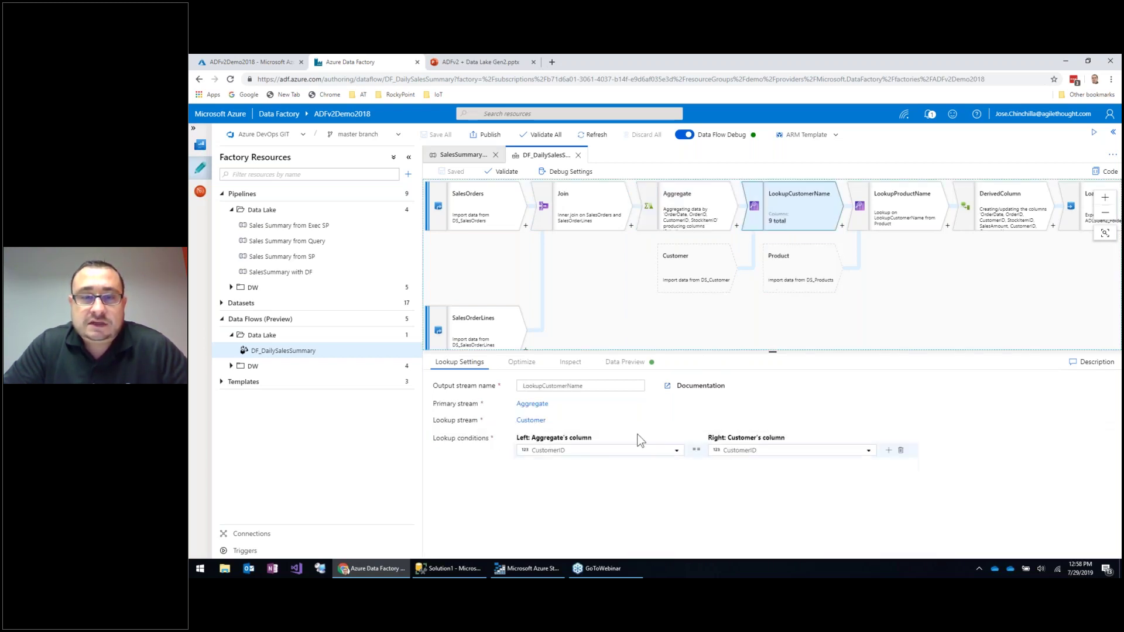
click(896, 203)
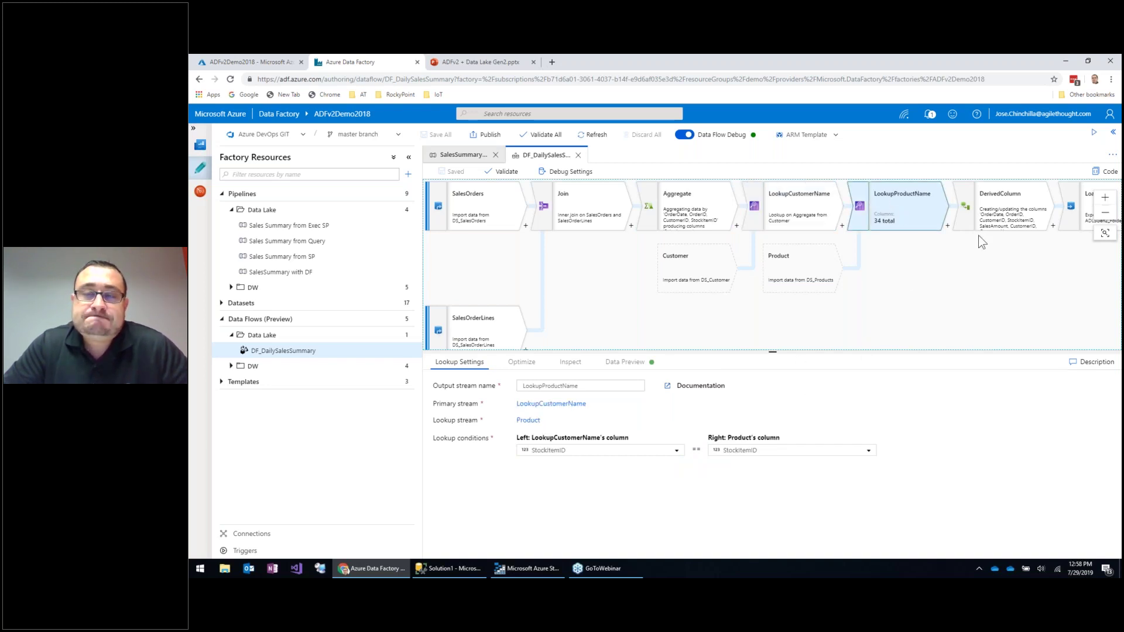
Review the DerivedColumn and LoadADLS sink settings, and check the SalesSummary folder in Azure Storage Explorer before returning to Data Factory.
click(989, 220)
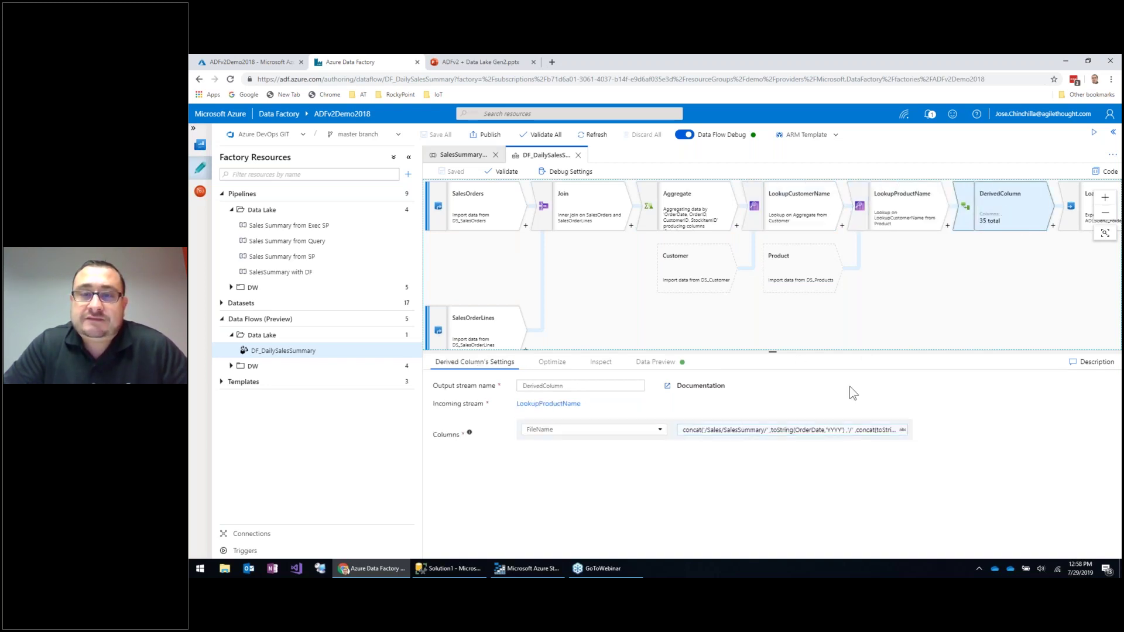
click(1072, 208)
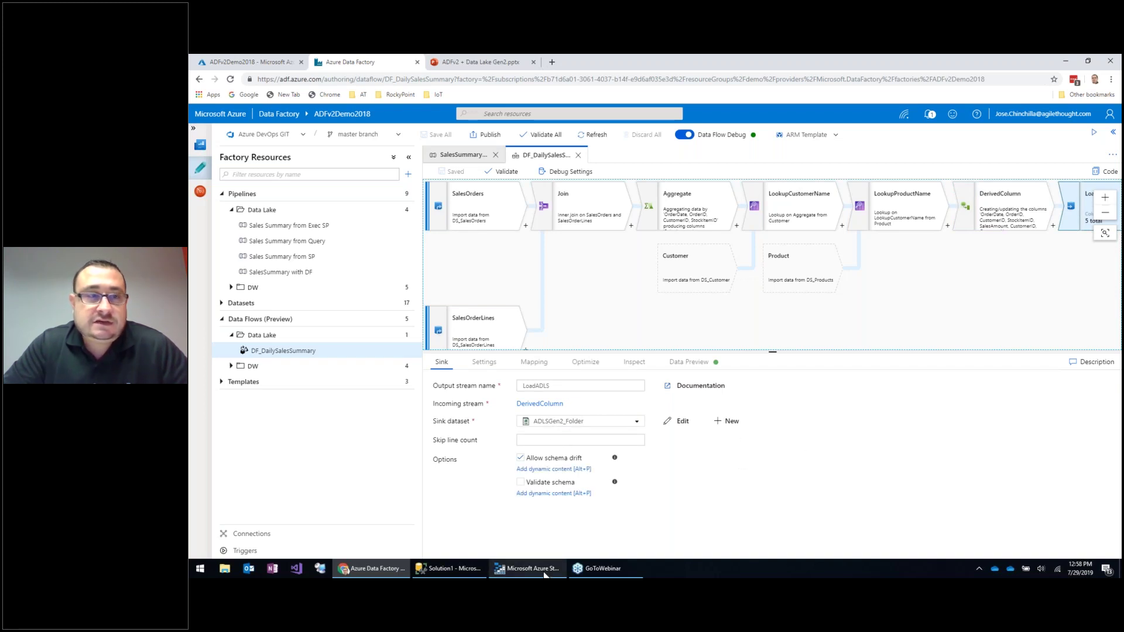
click(527, 569)
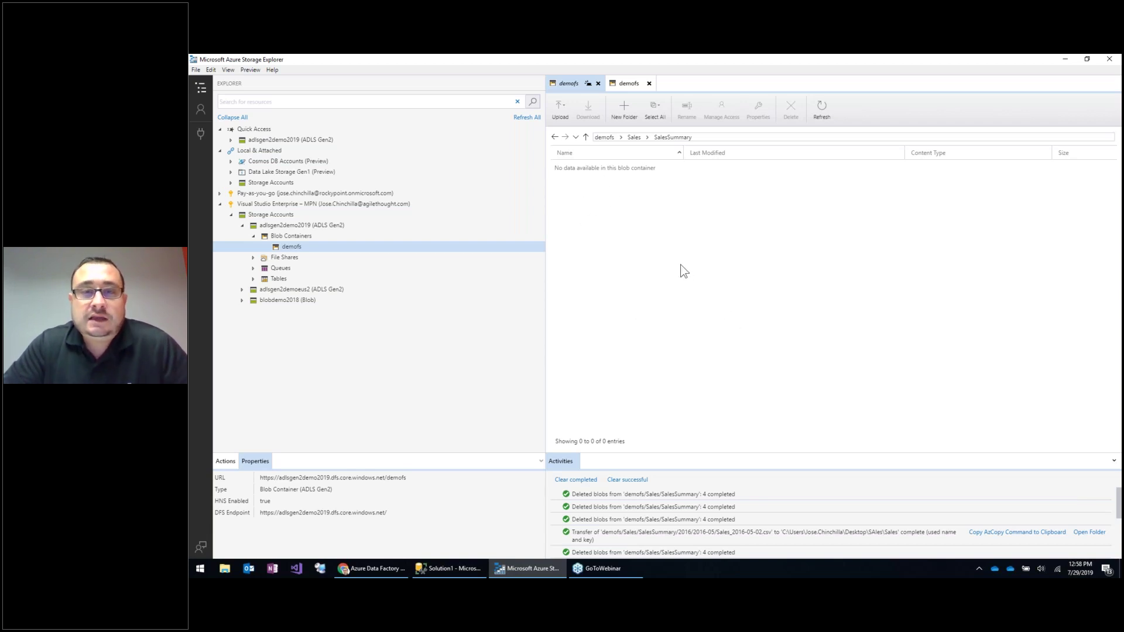
click(383, 571)
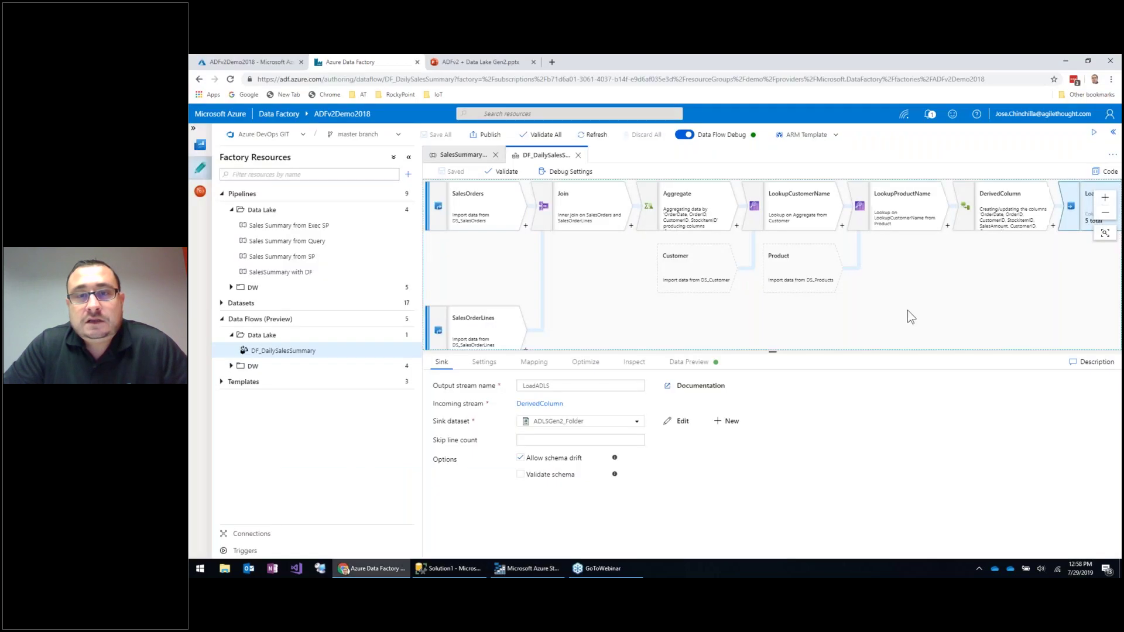
Start a debug run of the SalesSummary with DF pipeline, glance at the Audit Log End activity and return to the run output.
click(459, 156)
click(731, 173)
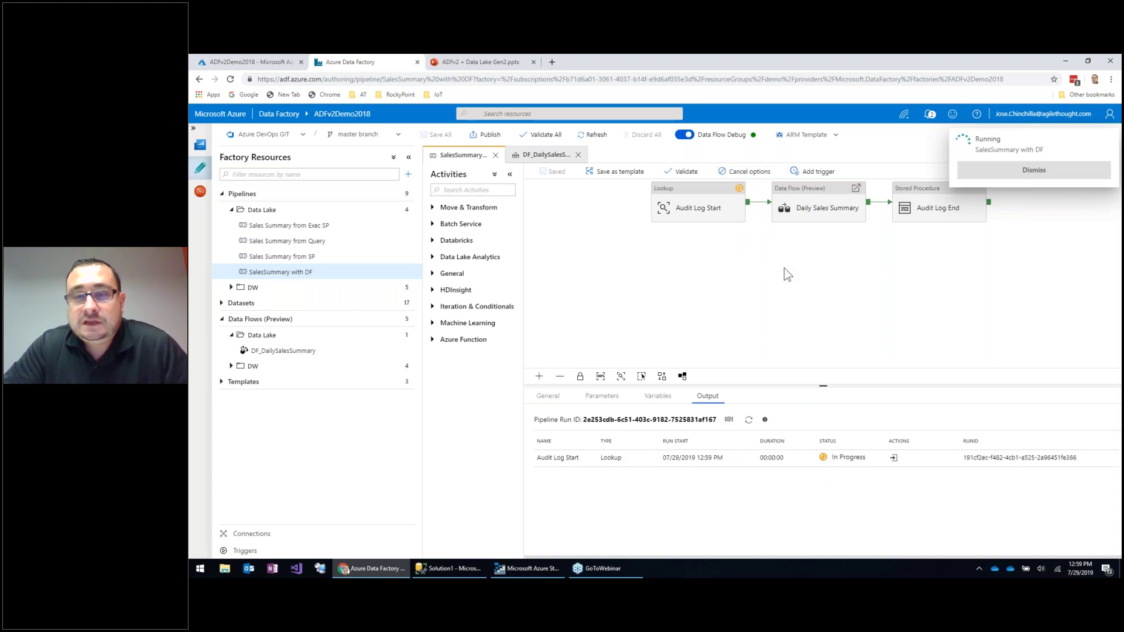
click(733, 302)
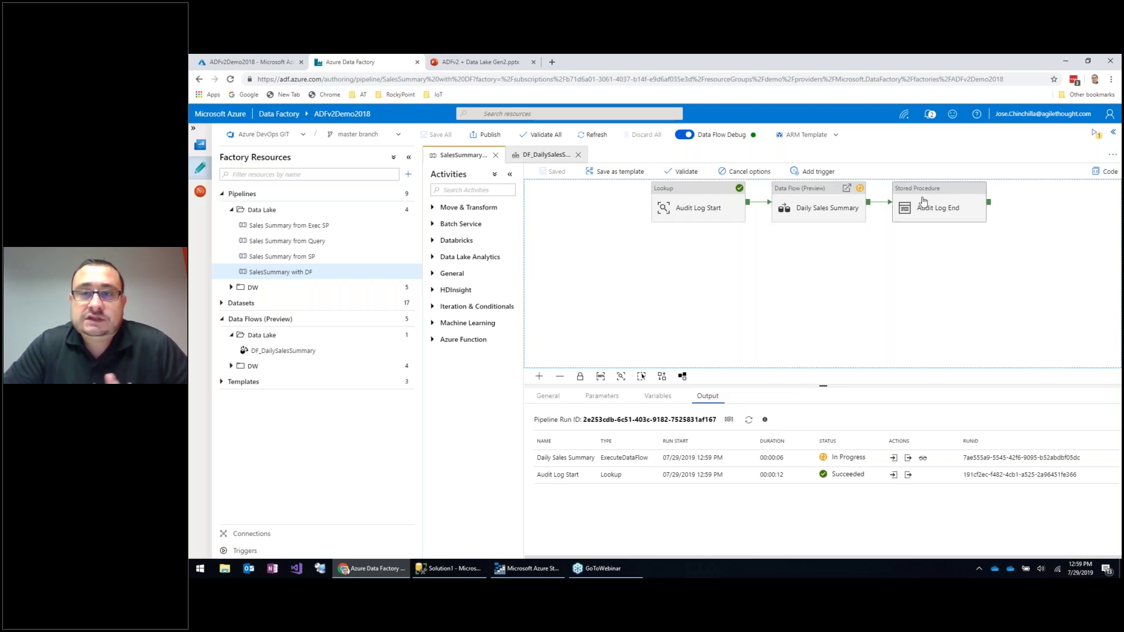
click(896, 209)
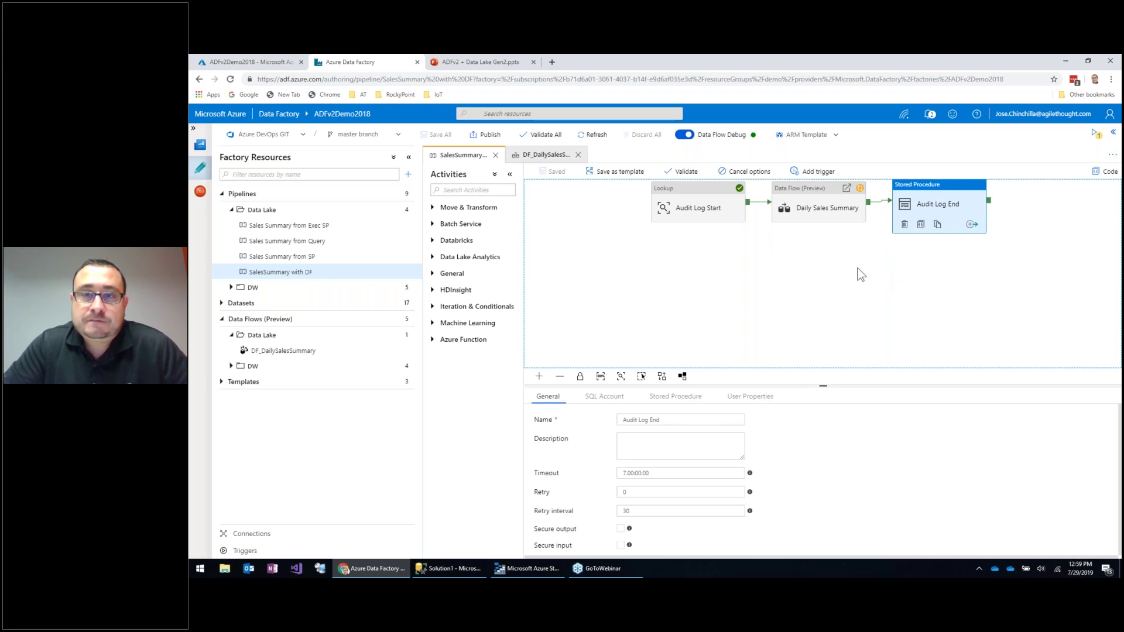
click(936, 275)
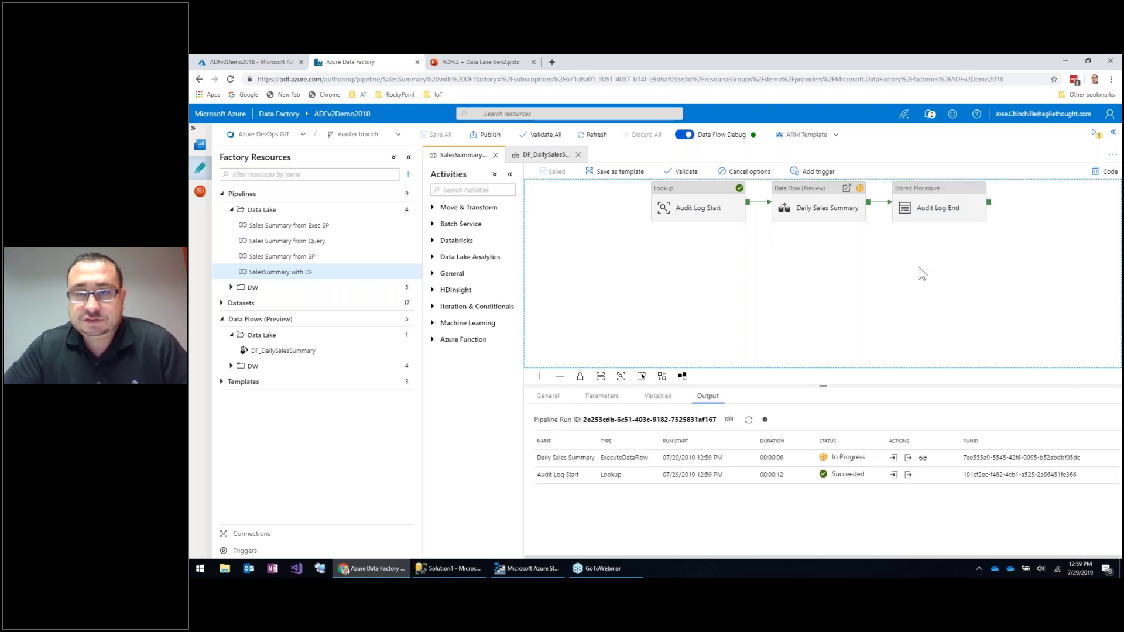
Open the Daily Sales Summary activity's data flow, enlarge its canvas area and check the SalesOrderLines and SalesOrders sources.
double_click(824, 194)
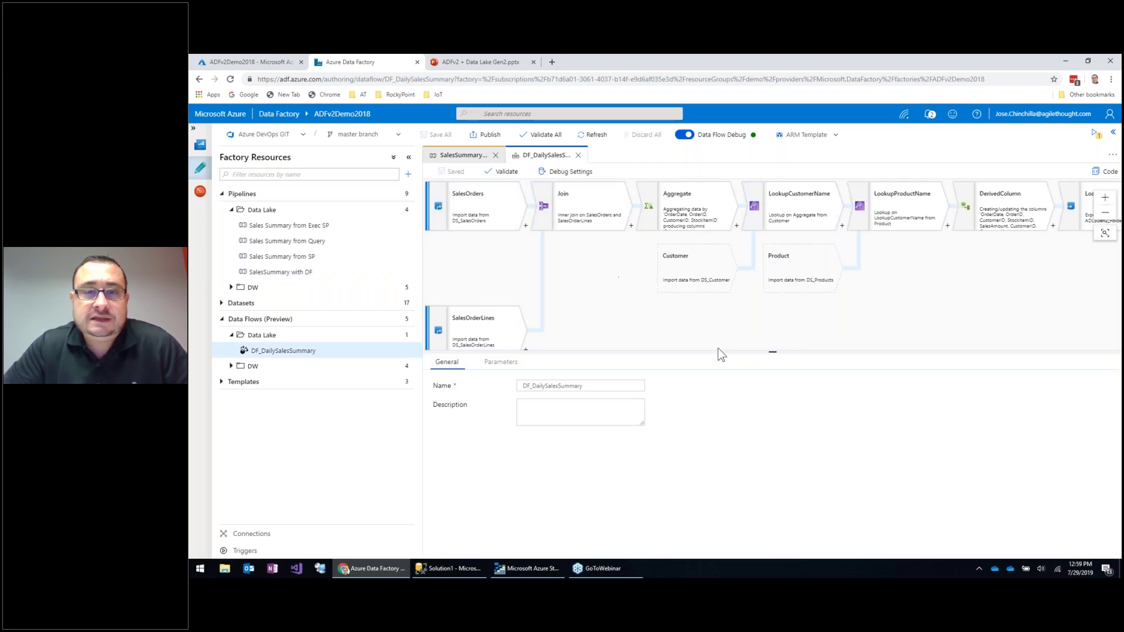
drag(770, 352, 773, 404)
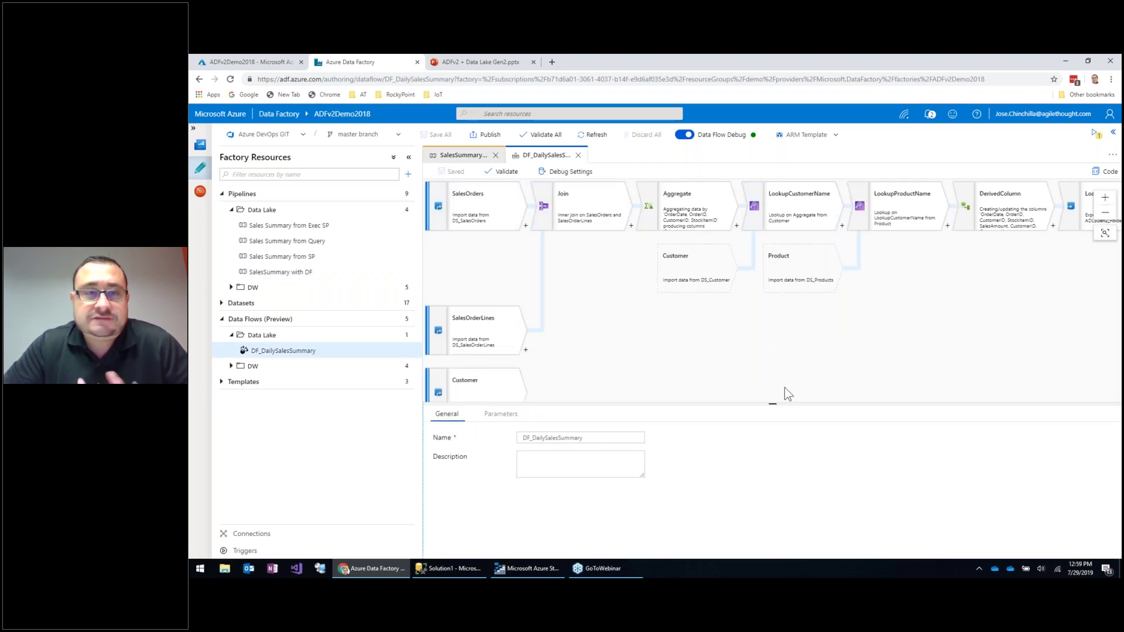
mouse_move(505, 313)
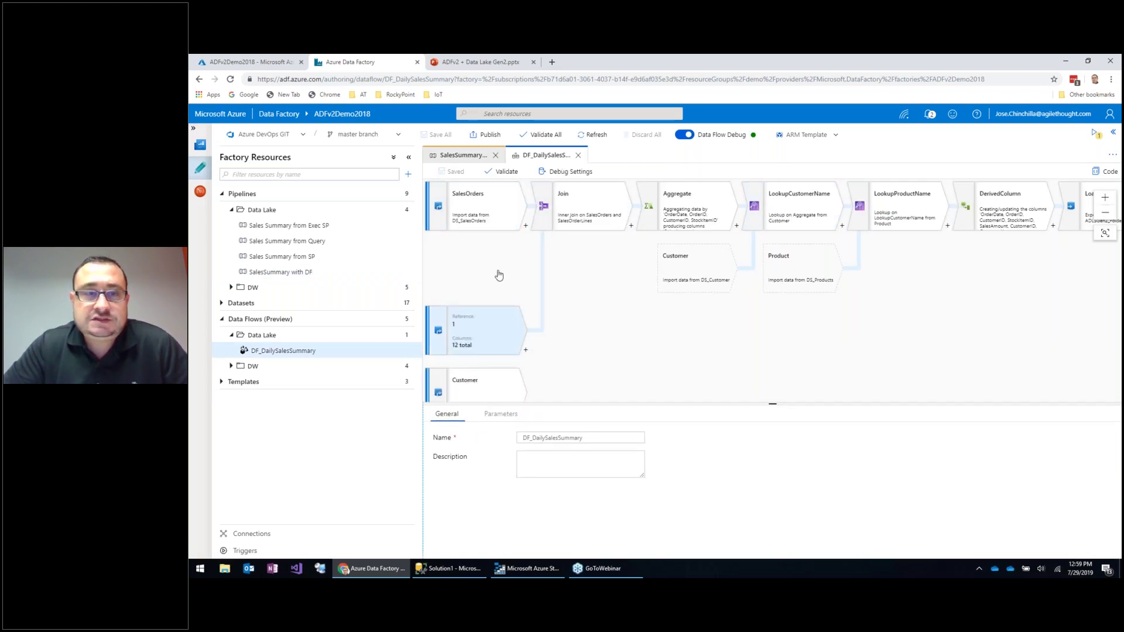
mouse_move(498, 221)
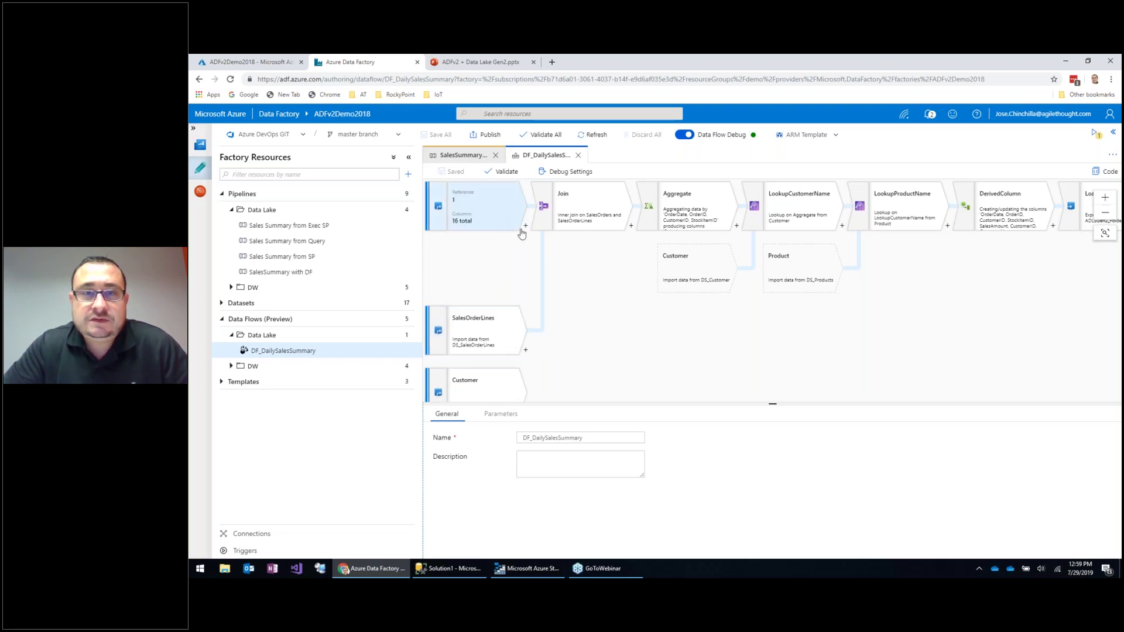
Enlarge the Aggregate transformation's settings area and review its group-by columns and SalesAmount aggregate.
click(691, 211)
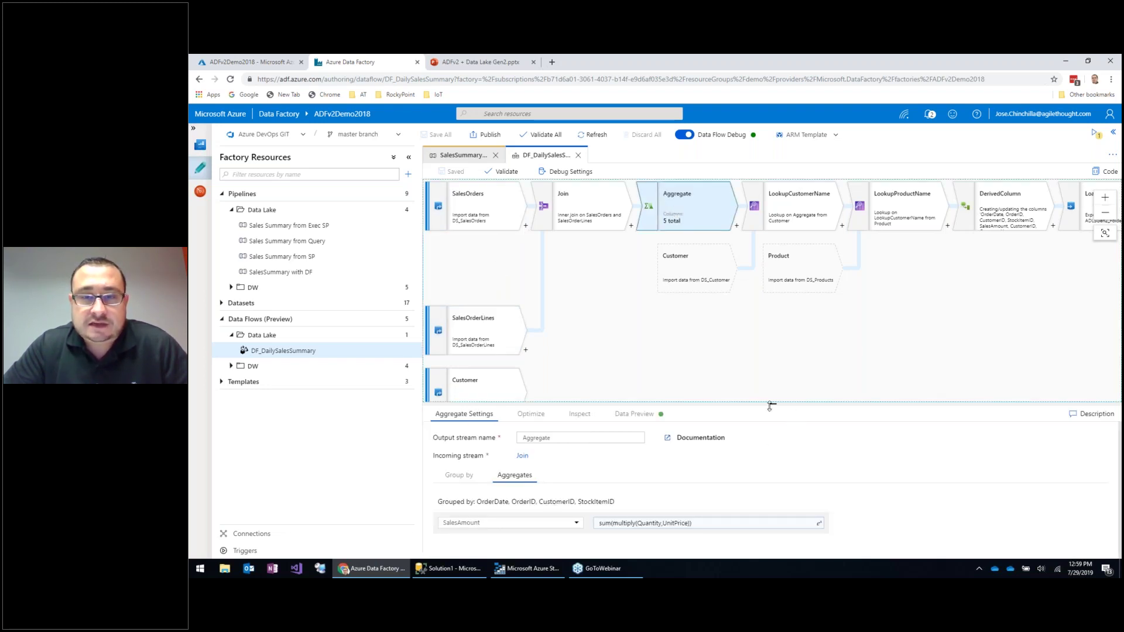
drag(774, 404, 773, 298)
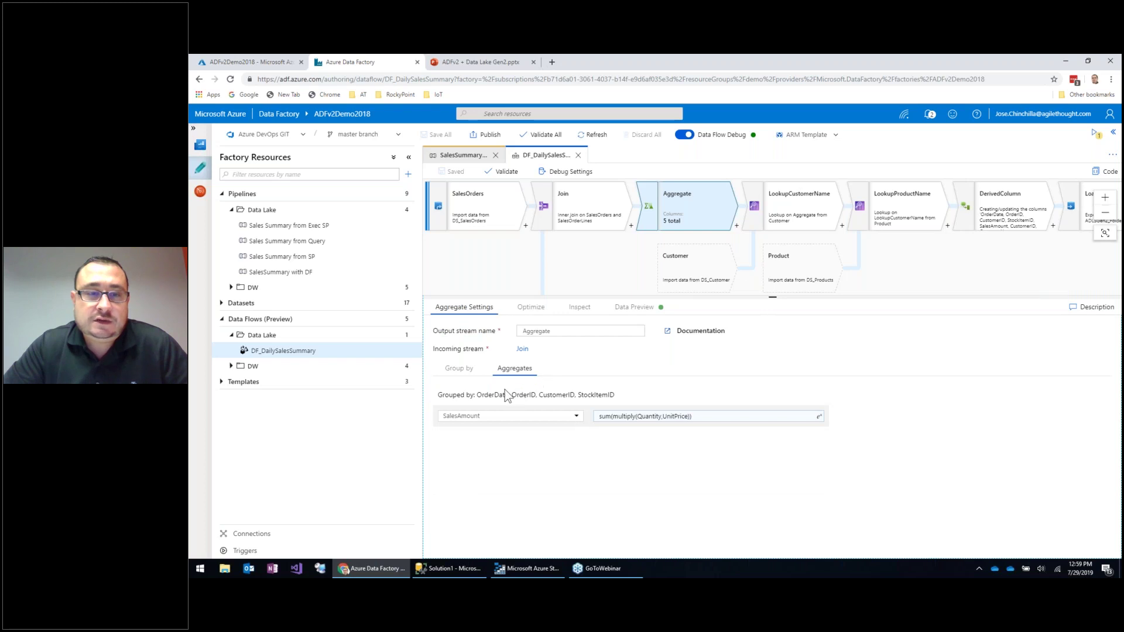
click(460, 369)
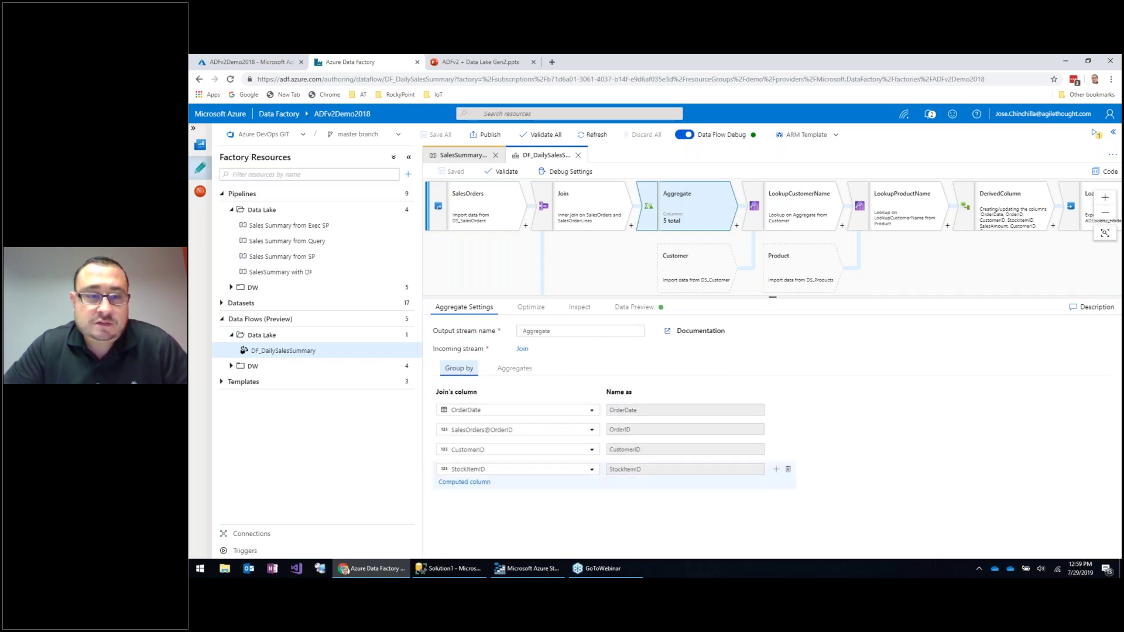
click(518, 368)
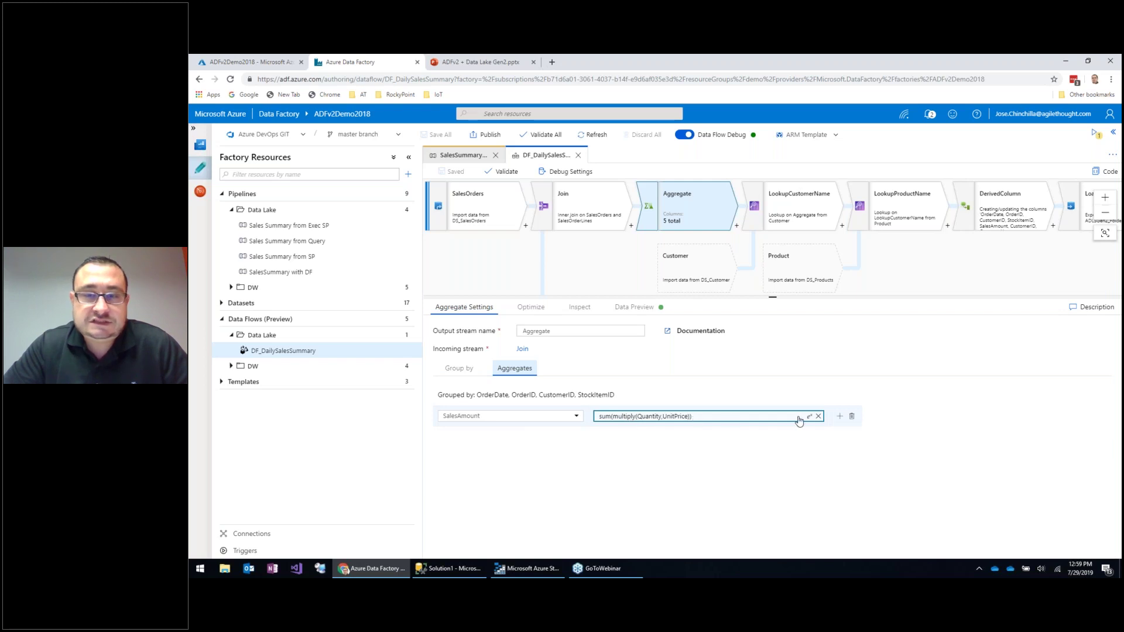
Examine the SalesAmount expression in the Visual Expression Builder, close it without changes and revisit the Aggregate's group-by columns.
click(738, 418)
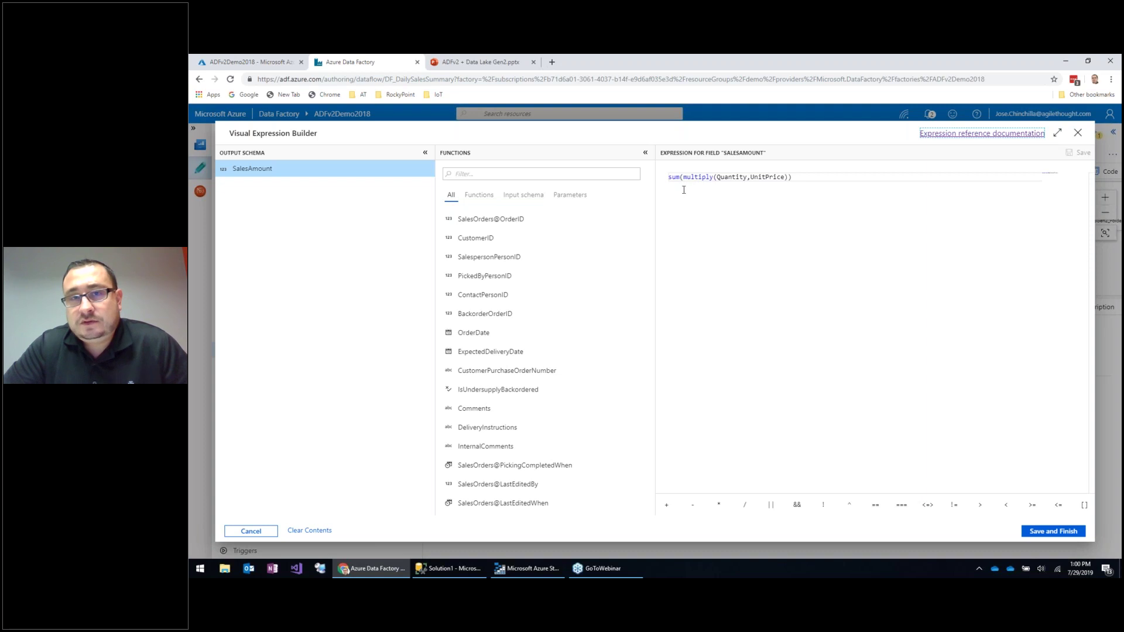
drag(683, 178, 788, 177)
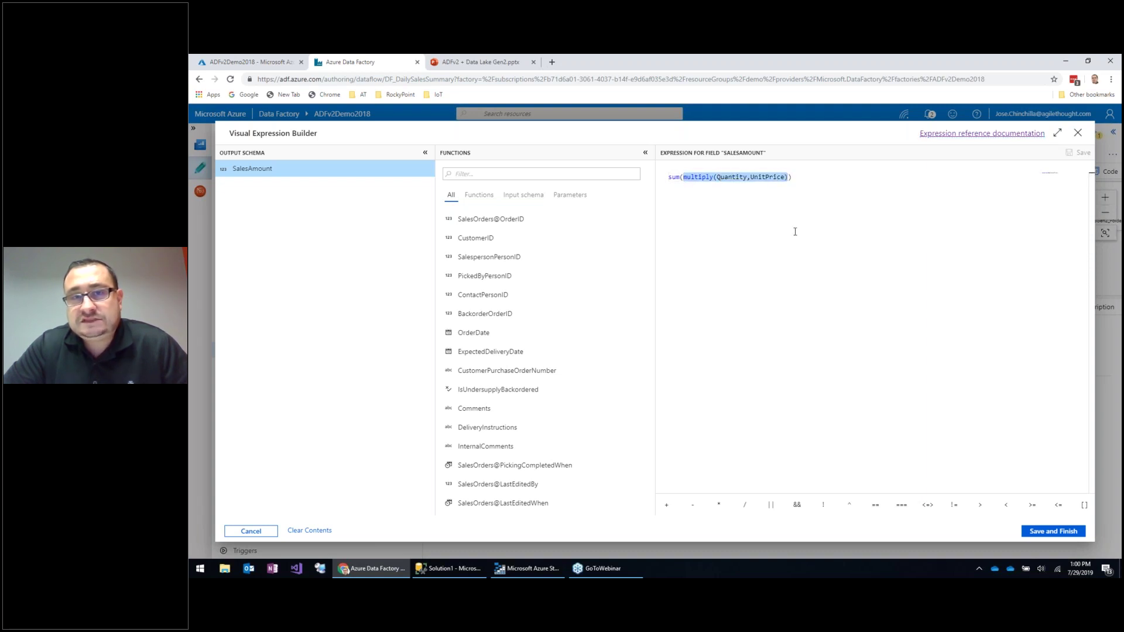
click(771, 191)
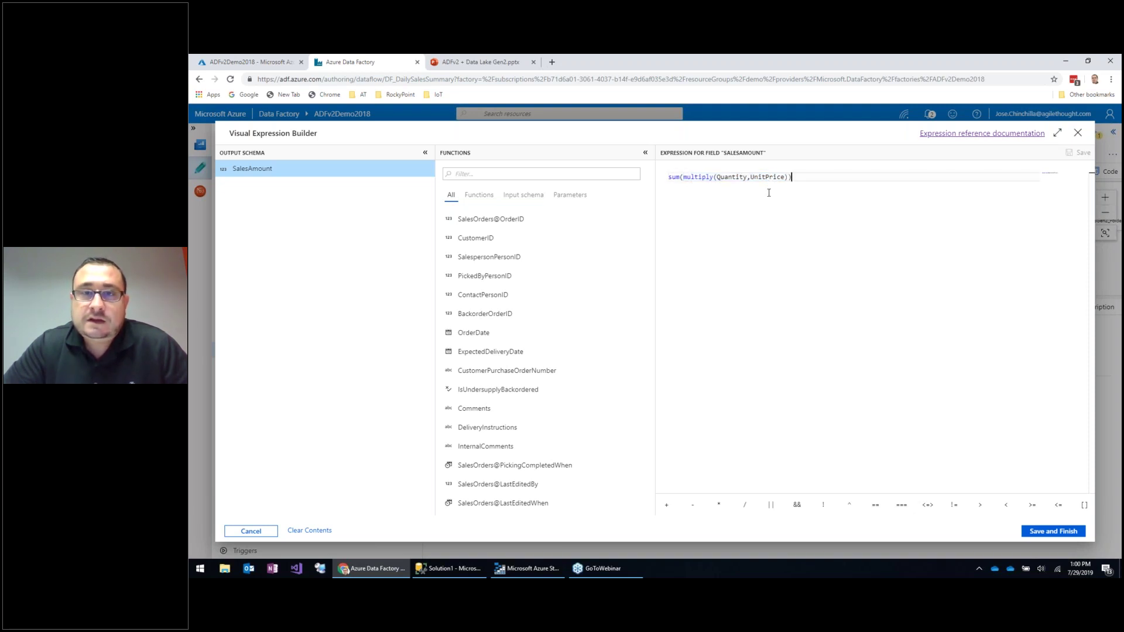
drag(798, 179, 668, 178)
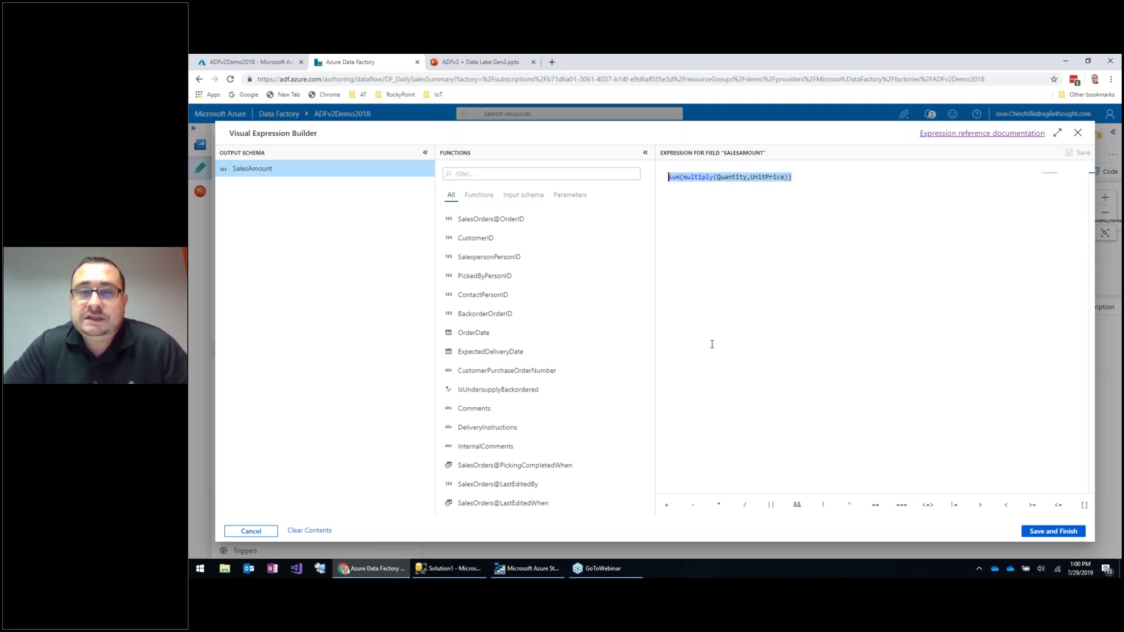
click(1075, 136)
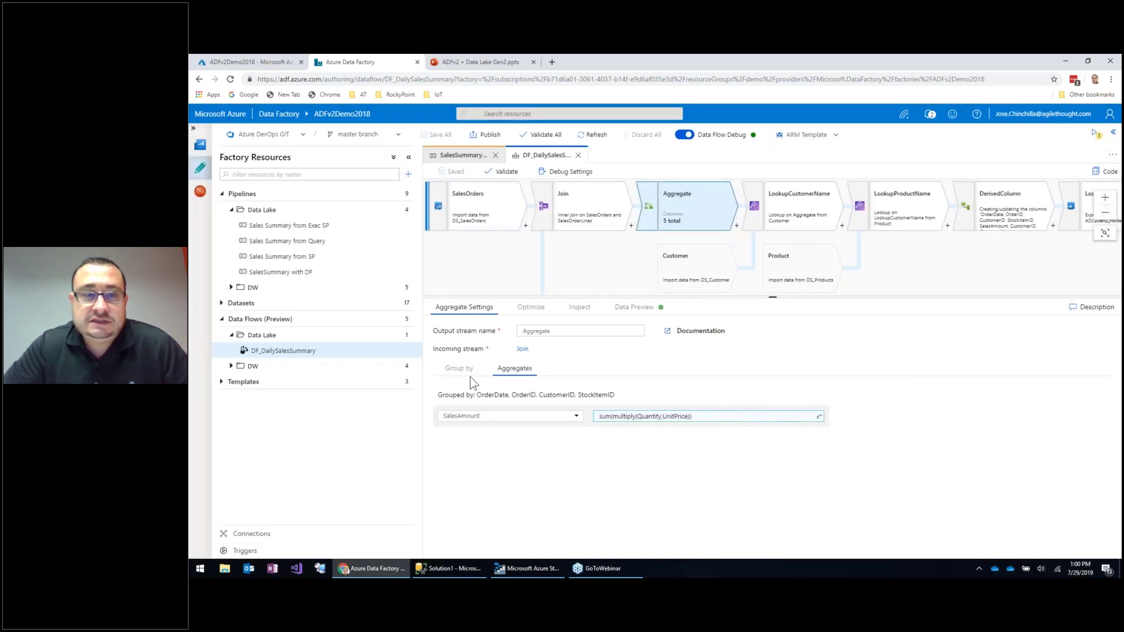
click(466, 371)
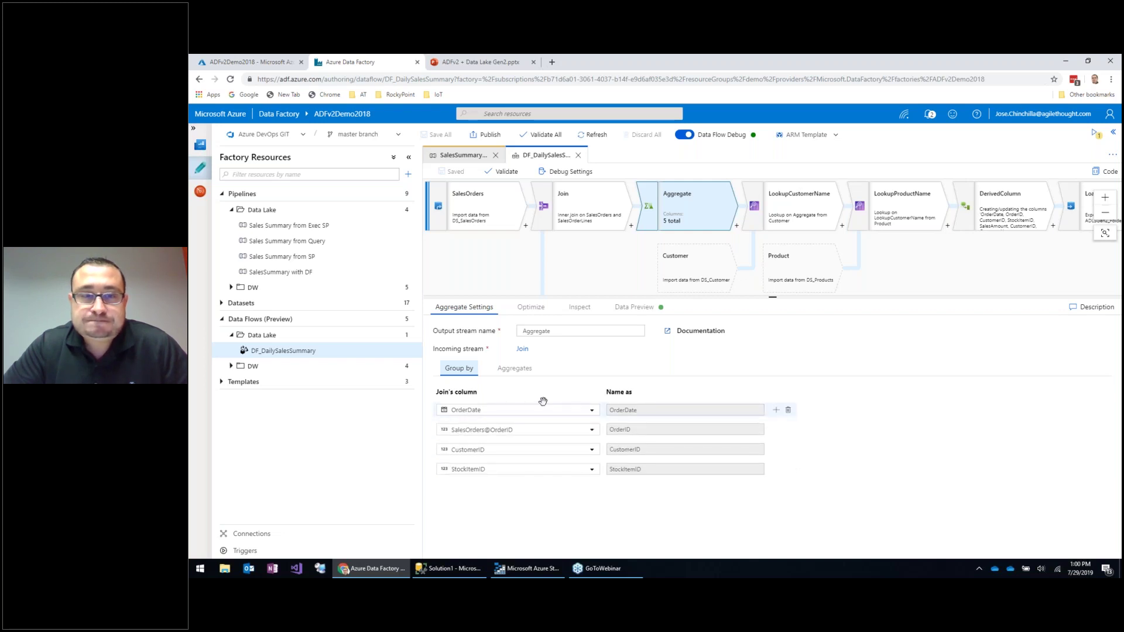
Review the lookup conditions of LookupCustomerName and LookupProductName along with their Customer and Product sources, enlarging the canvas area.
click(797, 205)
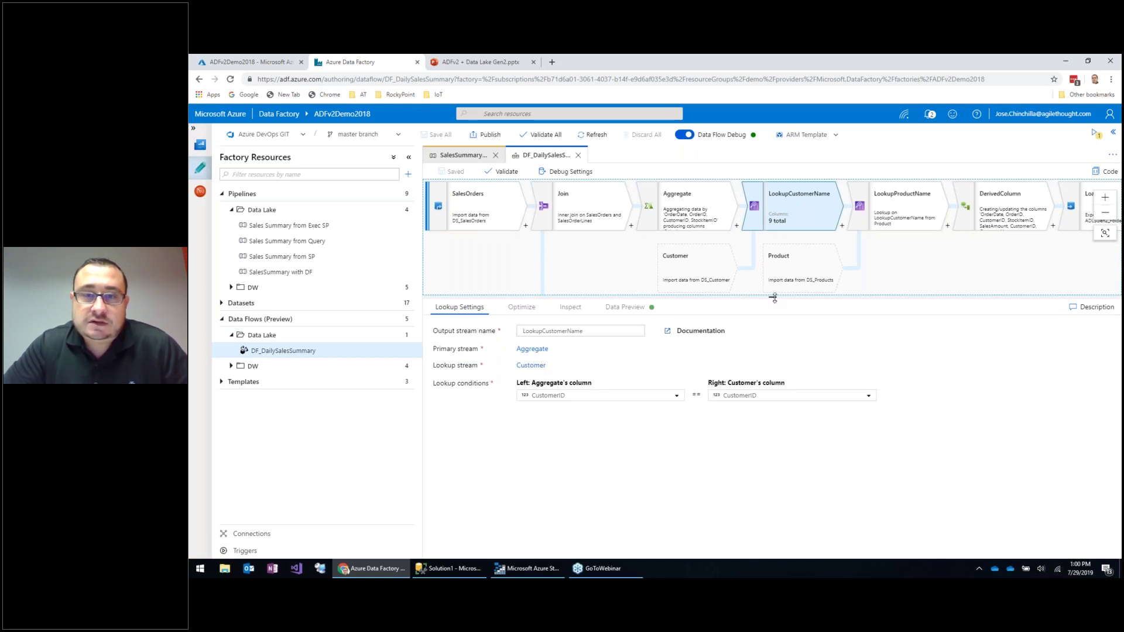
drag(774, 298, 773, 431)
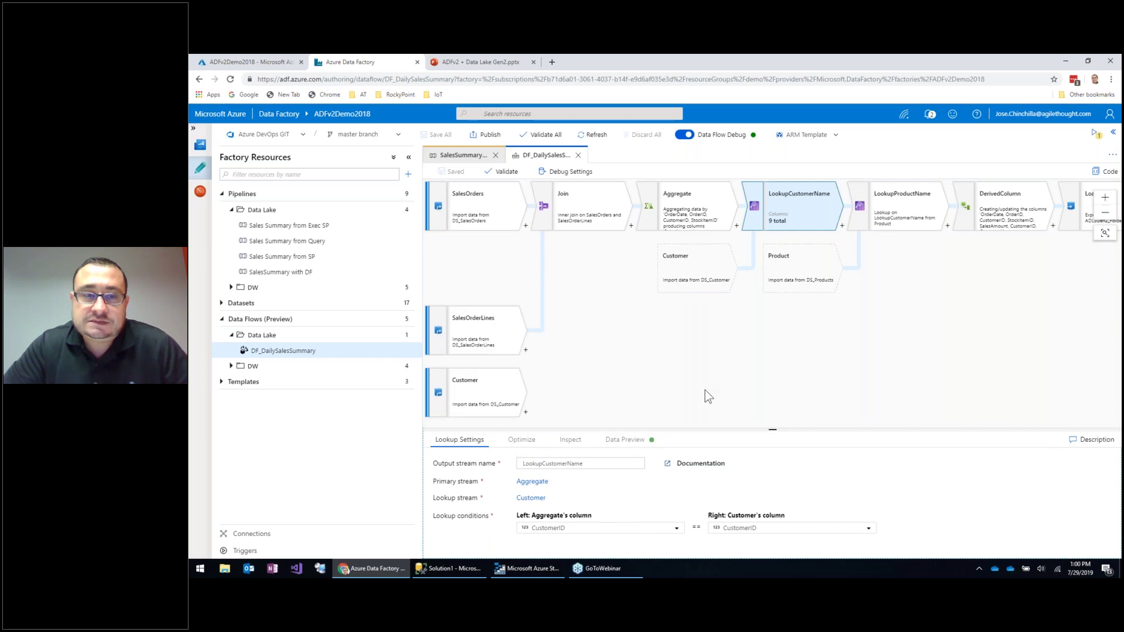
scroll(540, 322, down, 3)
scroll(773, 364, up, 4)
scroll(761, 357, down, 2)
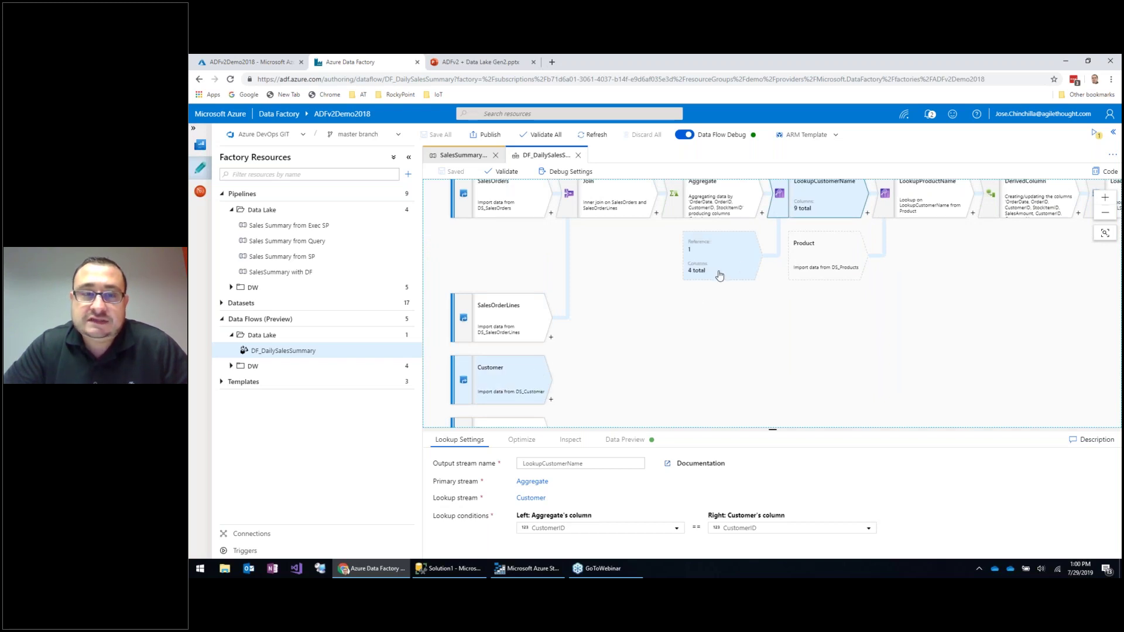
drag(831, 351, 795, 359)
click(812, 213)
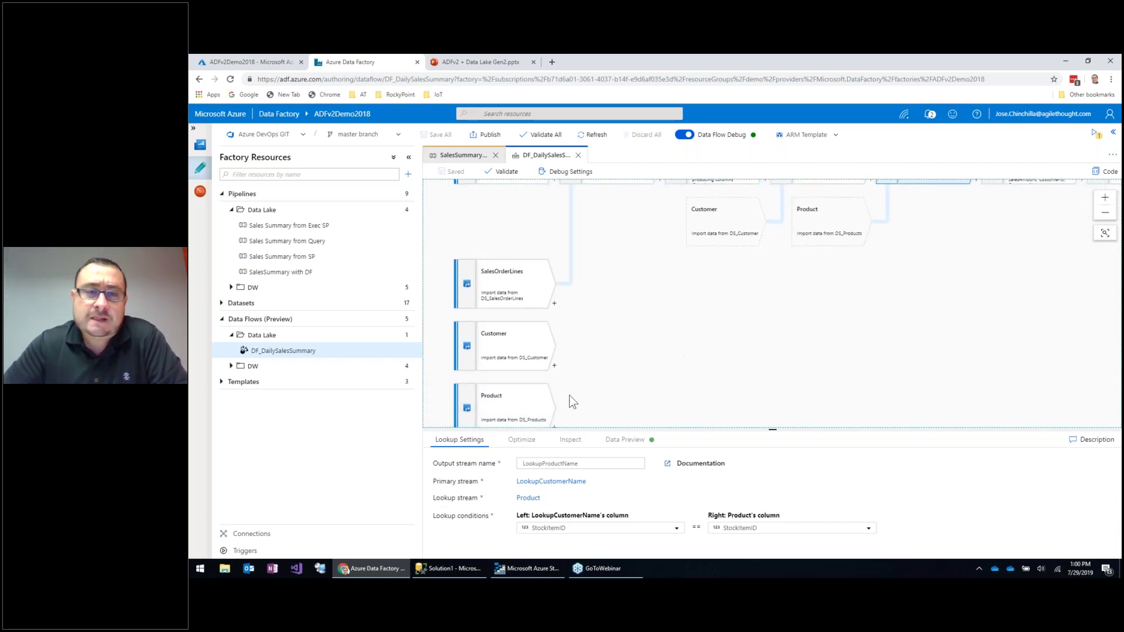
drag(853, 255, 746, 344)
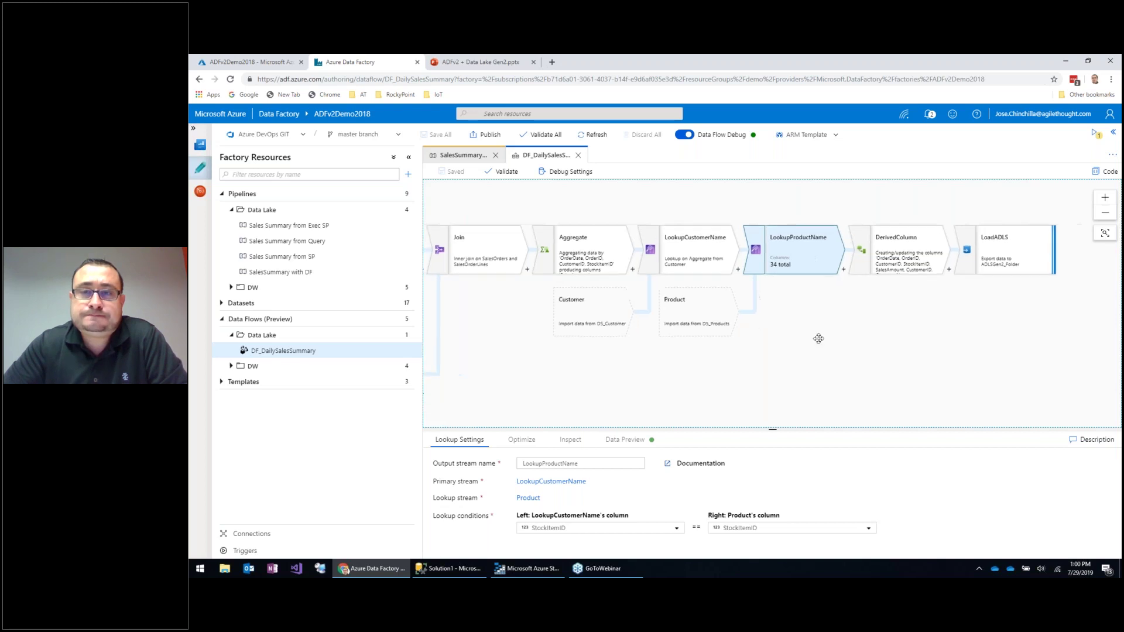
Examine the DerivedColumn's FileName expression in the Visual Expression Builder.
click(808, 262)
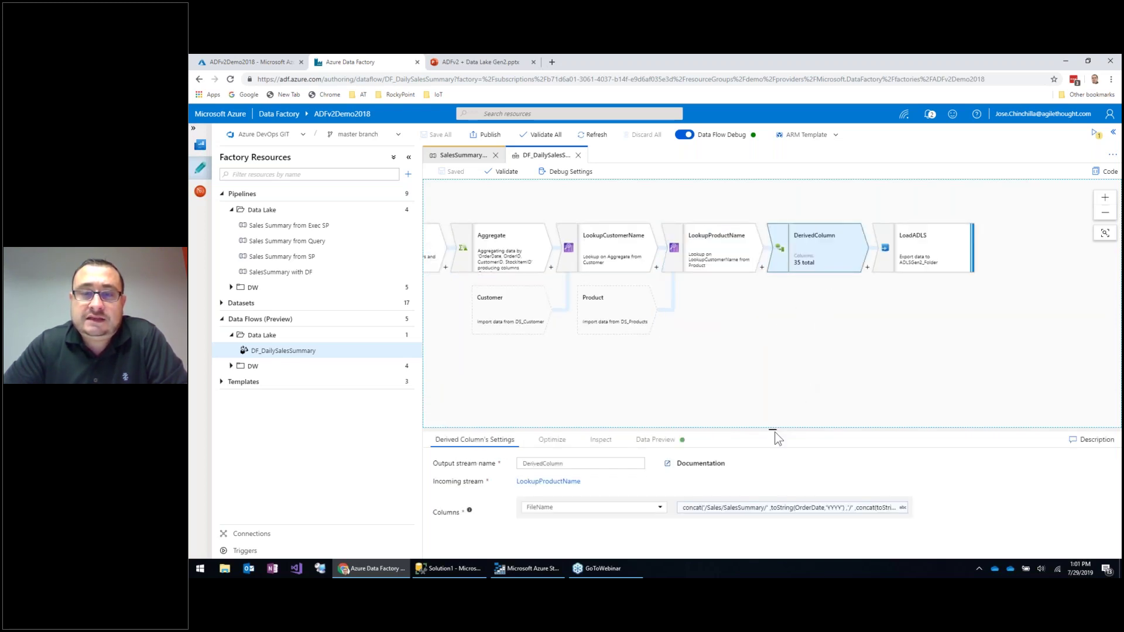
drag(773, 429, 772, 318)
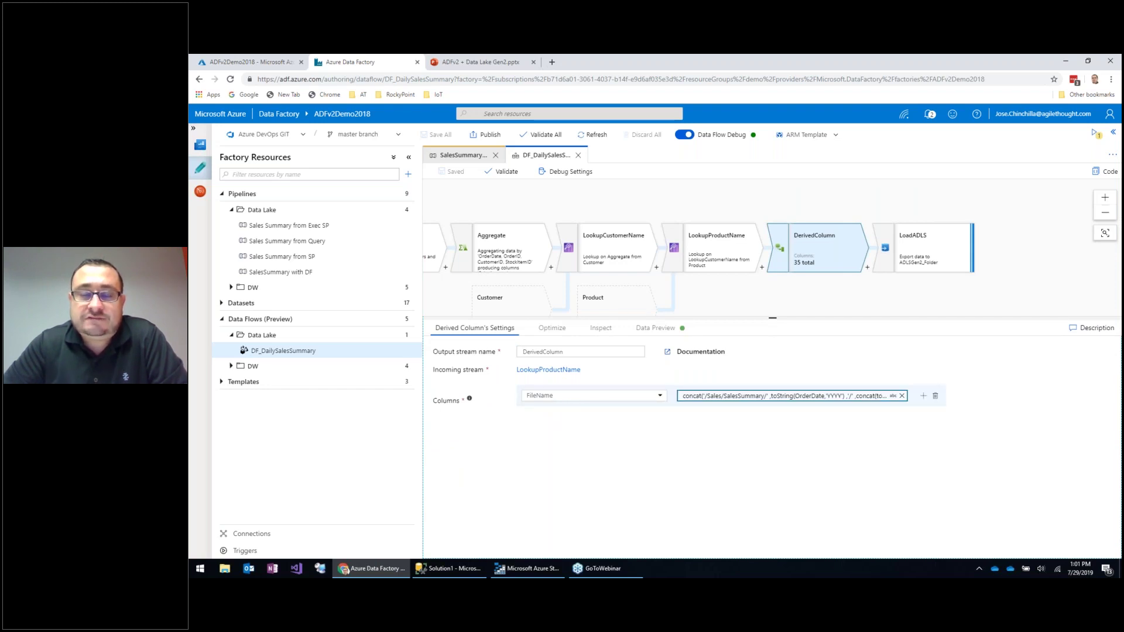
click(833, 388)
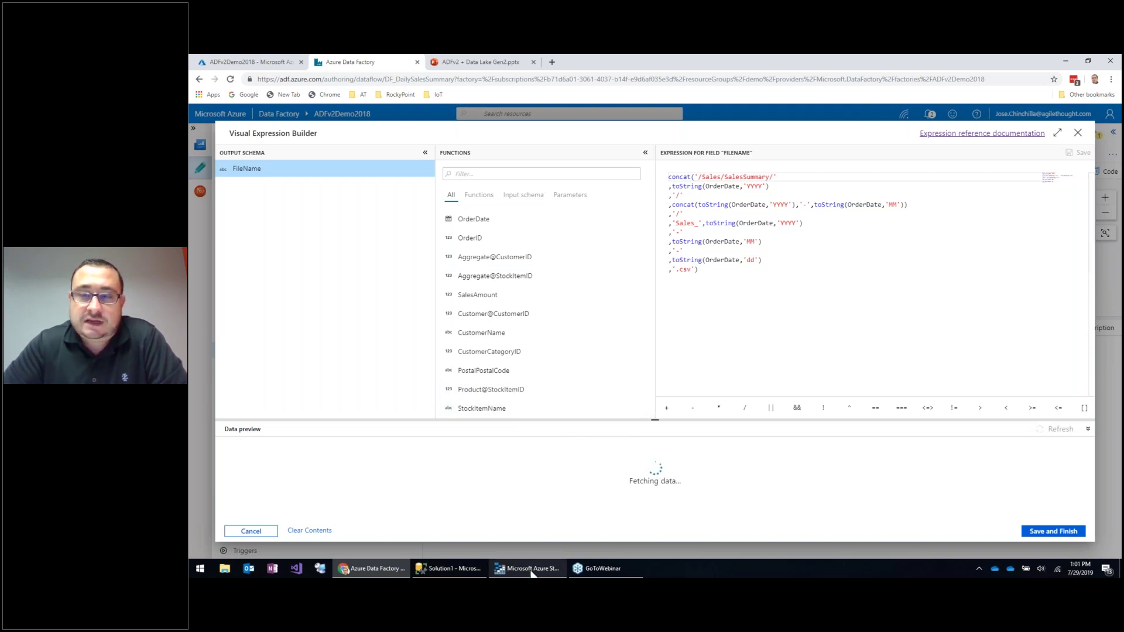
Switch to Azure Storage Explorer, refresh the SalesSummary folder and inspect the files in 2016/2016-12.
mouse_move(533, 571)
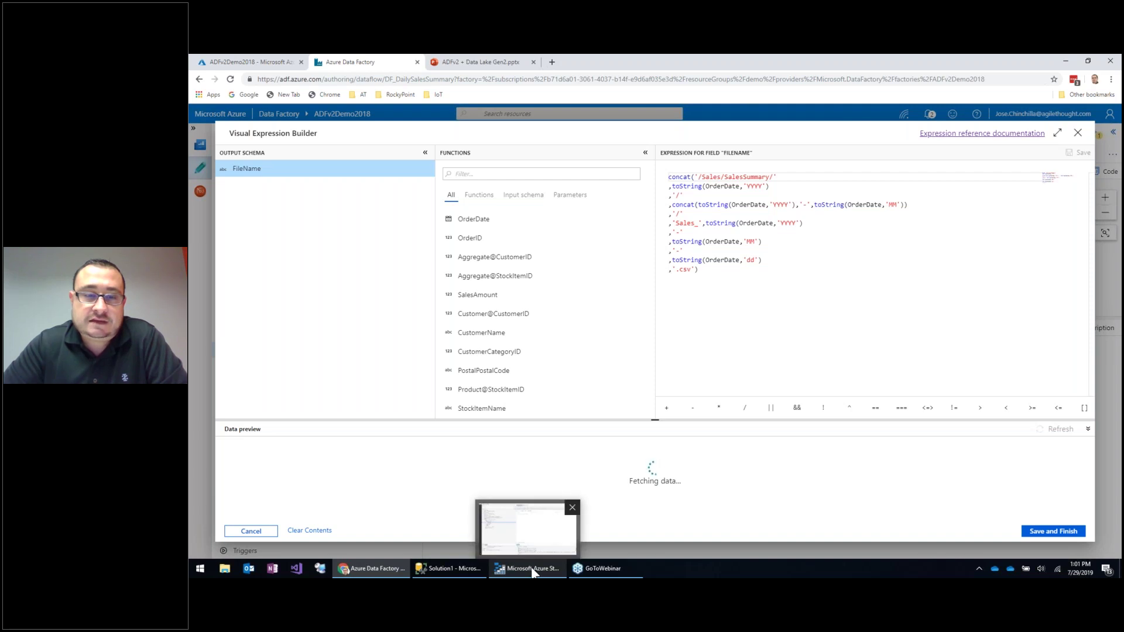
click(531, 566)
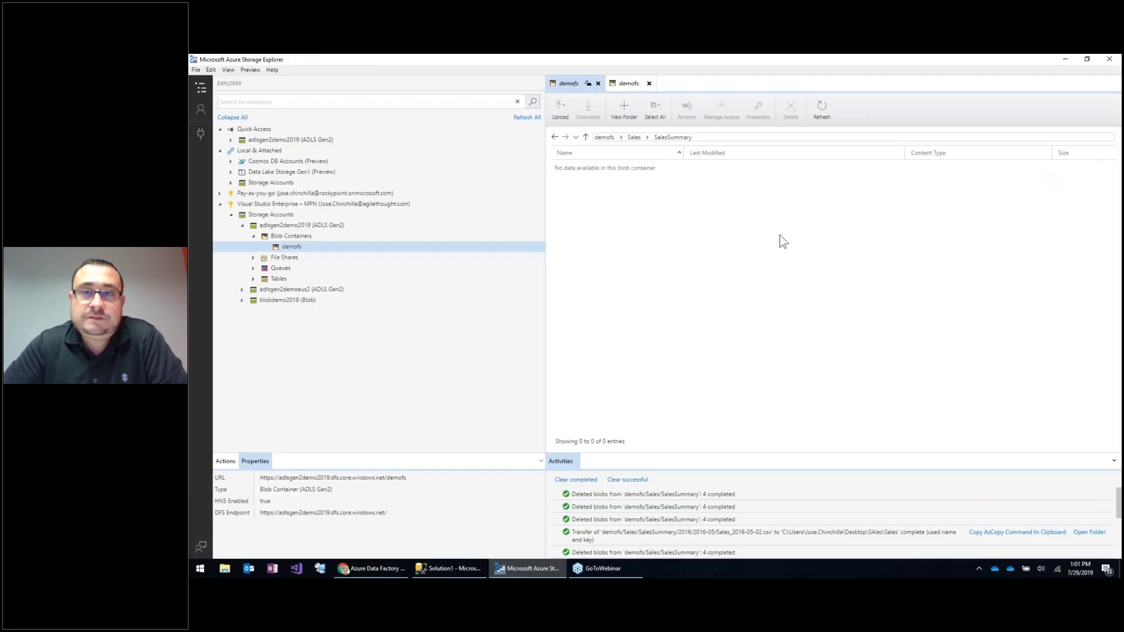
click(822, 110)
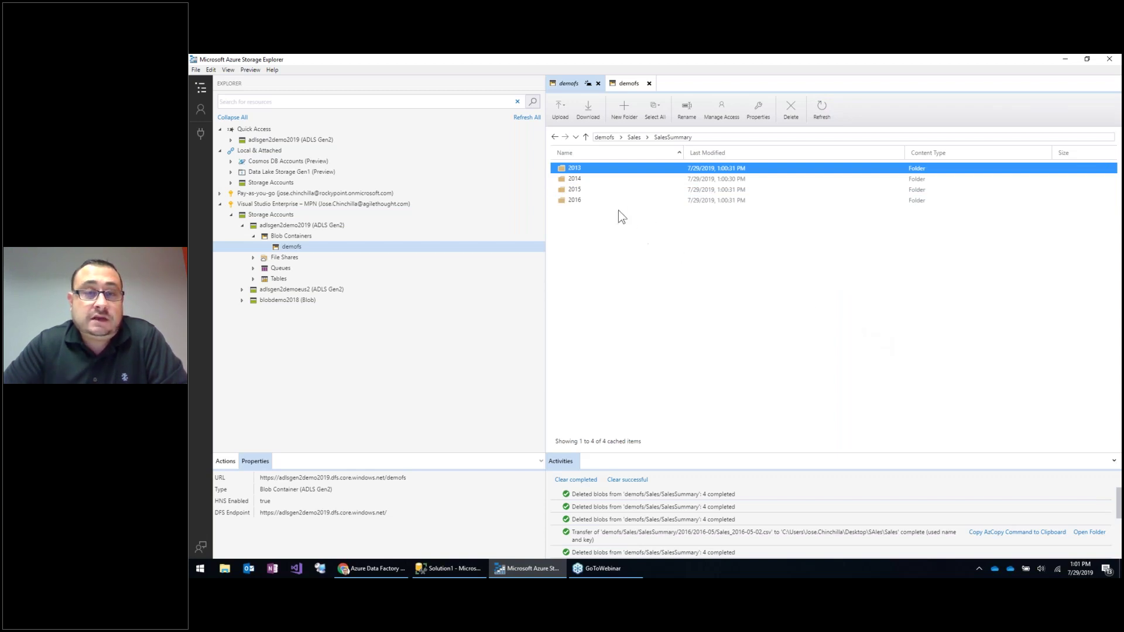
double_click(575, 201)
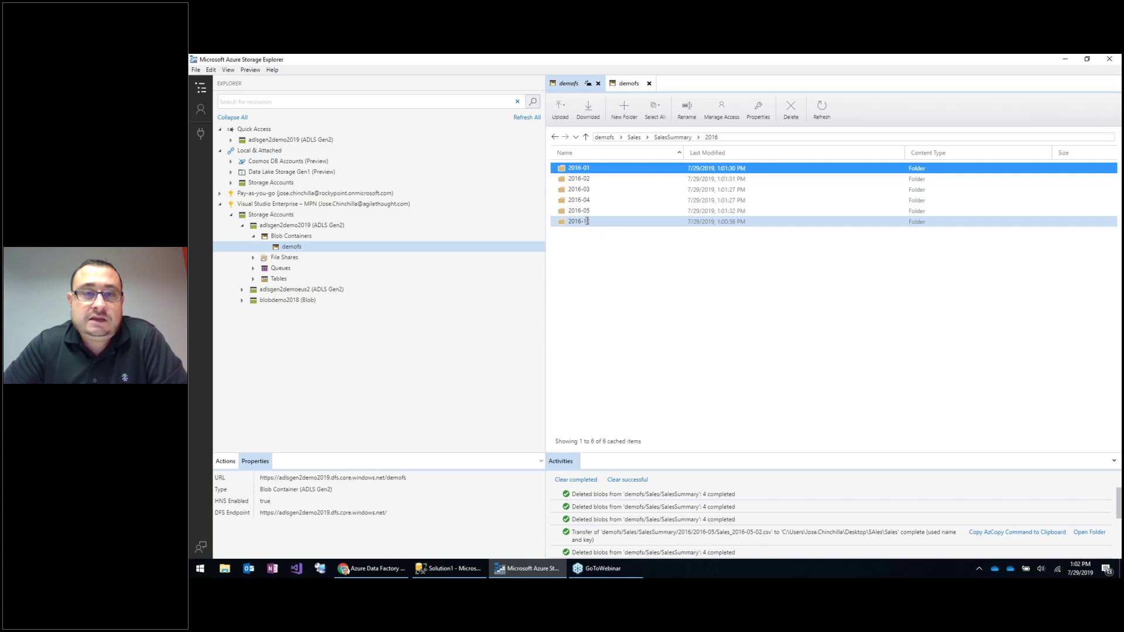
double_click(587, 222)
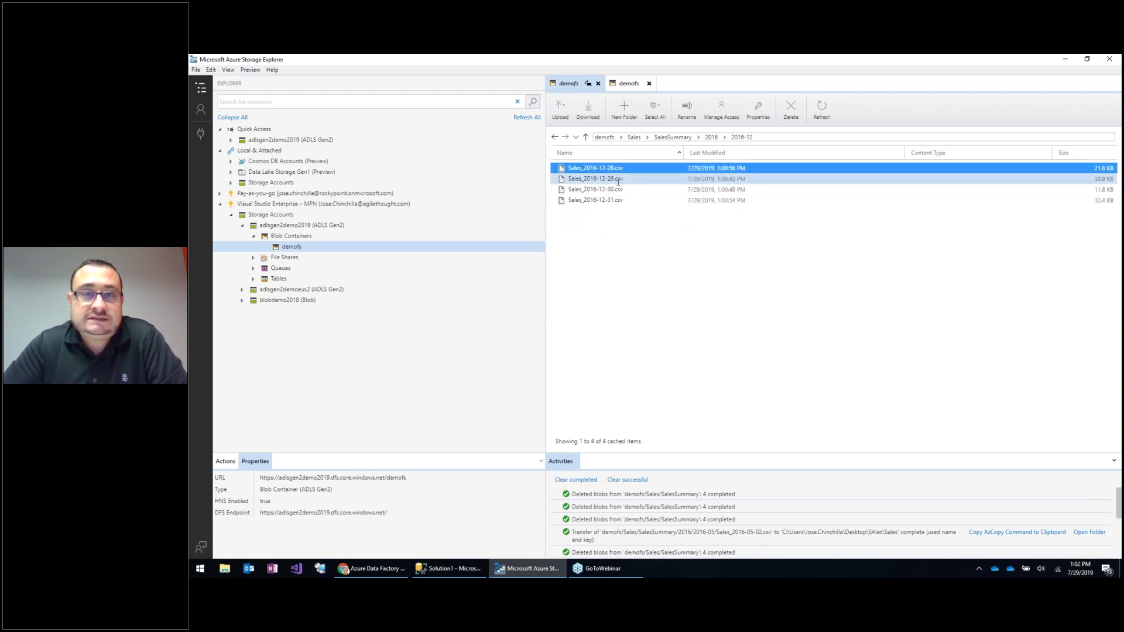
Download Sales_2016-05-02.csv from SalesSummary/2016/2016-05 to the Desktop\SAles\Sales folder.
click(710, 138)
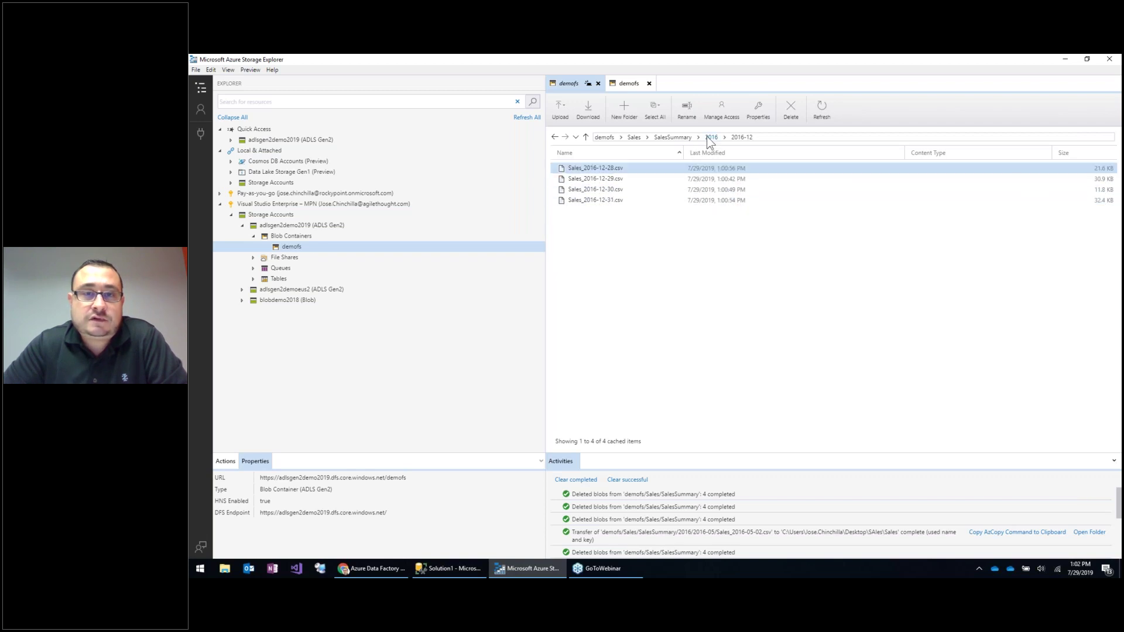
click(589, 210)
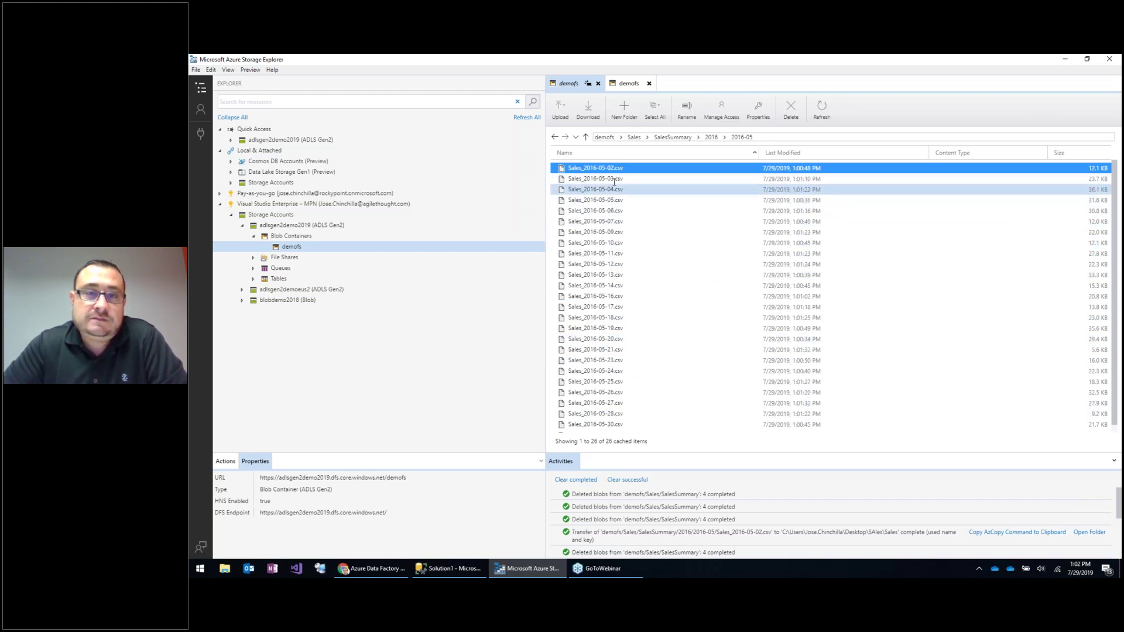
click(591, 106)
click(475, 282)
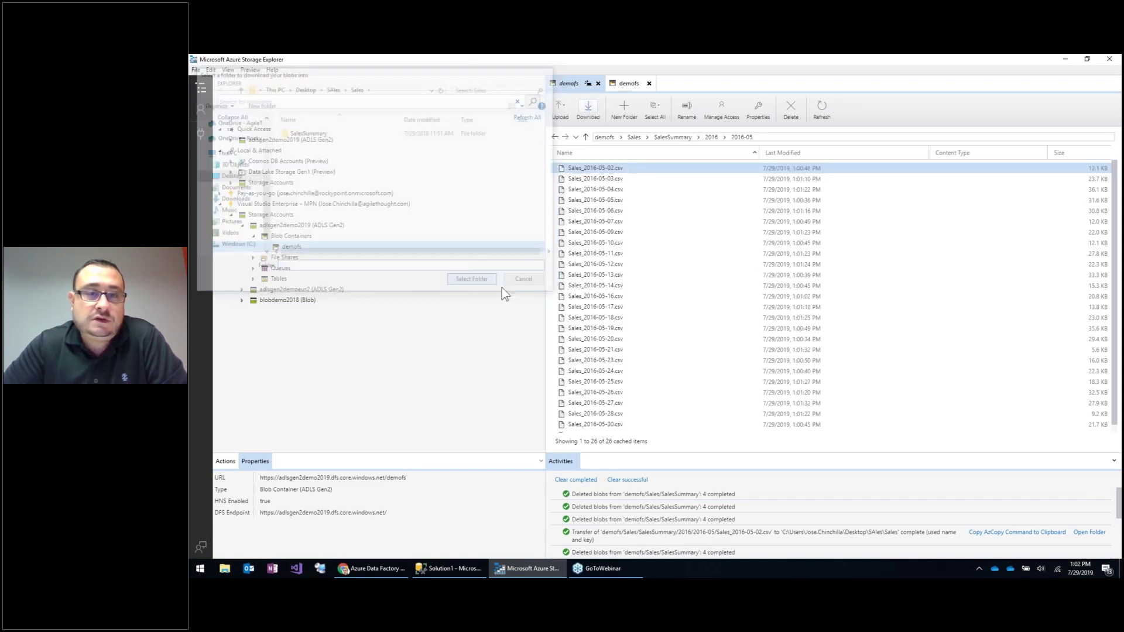
Switch to File Explorer, browse to Desktop\SAles\Sales and open Sales_2016-05-02.csv in Excel.
click(225, 569)
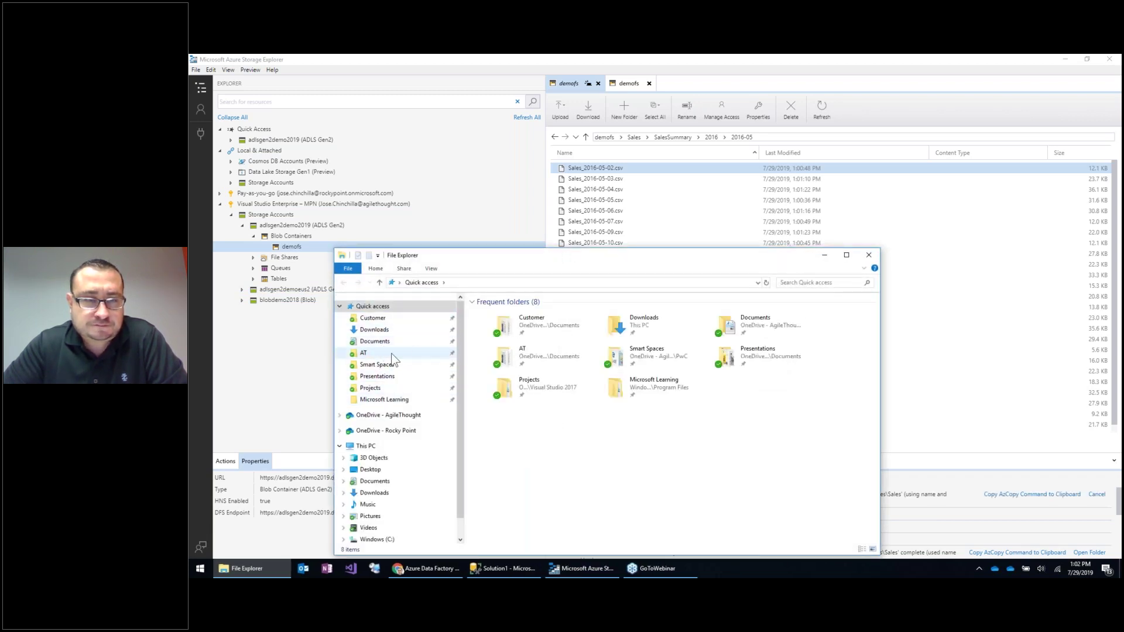
click(378, 470)
double_click(504, 318)
double_click(502, 315)
double_click(513, 327)
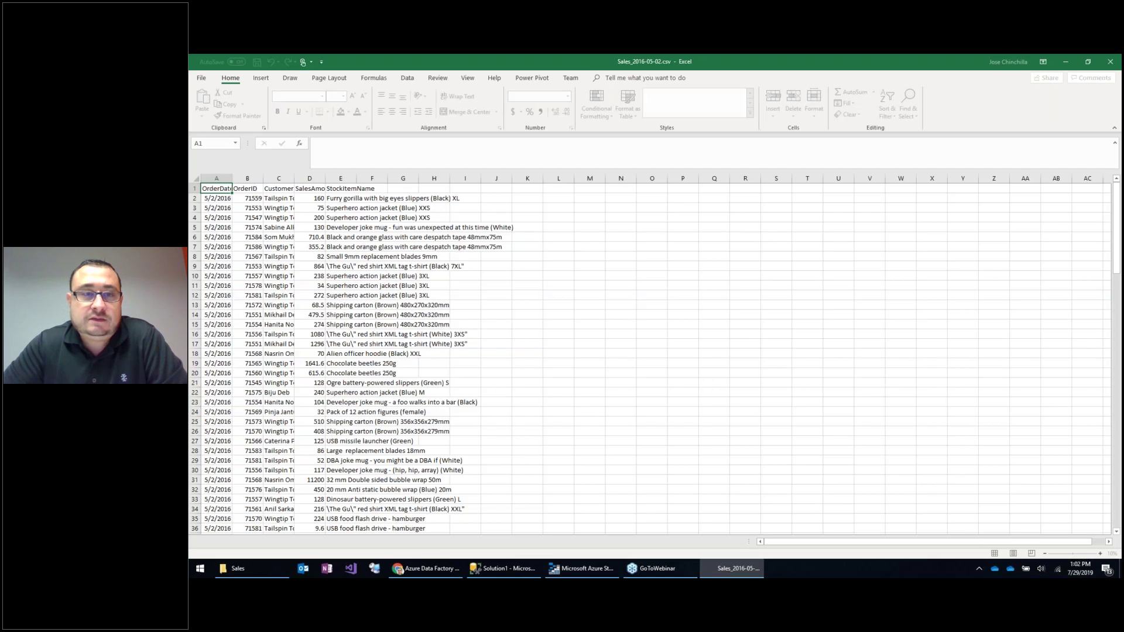
Fit the widths of the sheet's data columns to their contents and look over the sales rows.
drag(214, 177, 387, 178)
double_click(387, 178)
click(477, 295)
drag(261, 199, 497, 375)
click(662, 404)
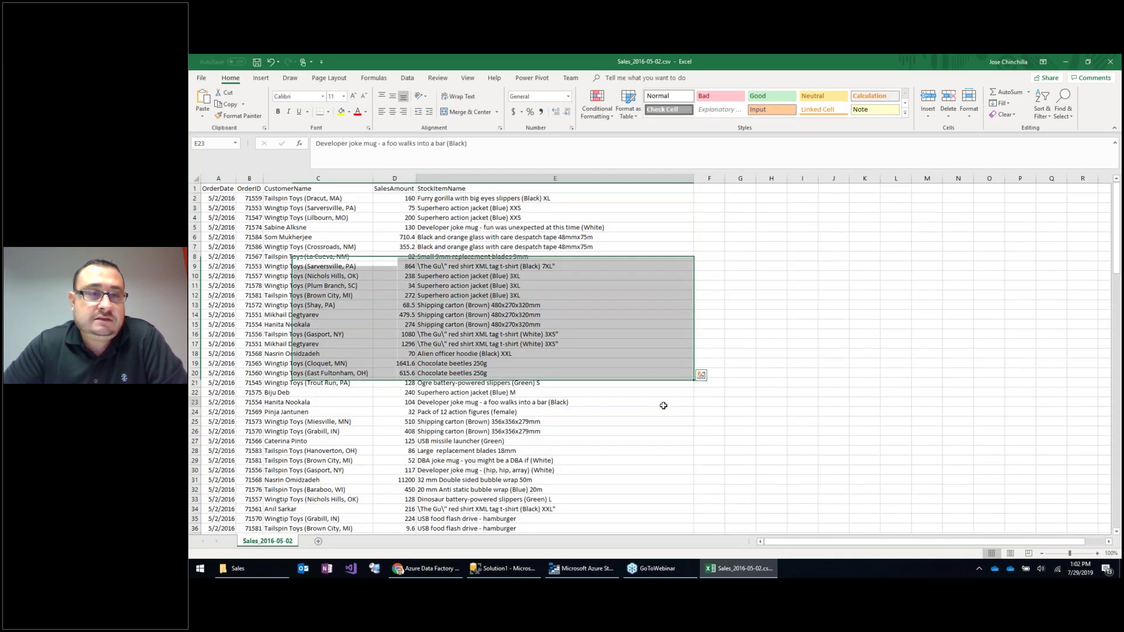
Inspect the OrderDate, OrderID and CustomerName columns, check the order dates down the sheet and close the workbook without saving.
click(219, 178)
click(250, 178)
click(292, 187)
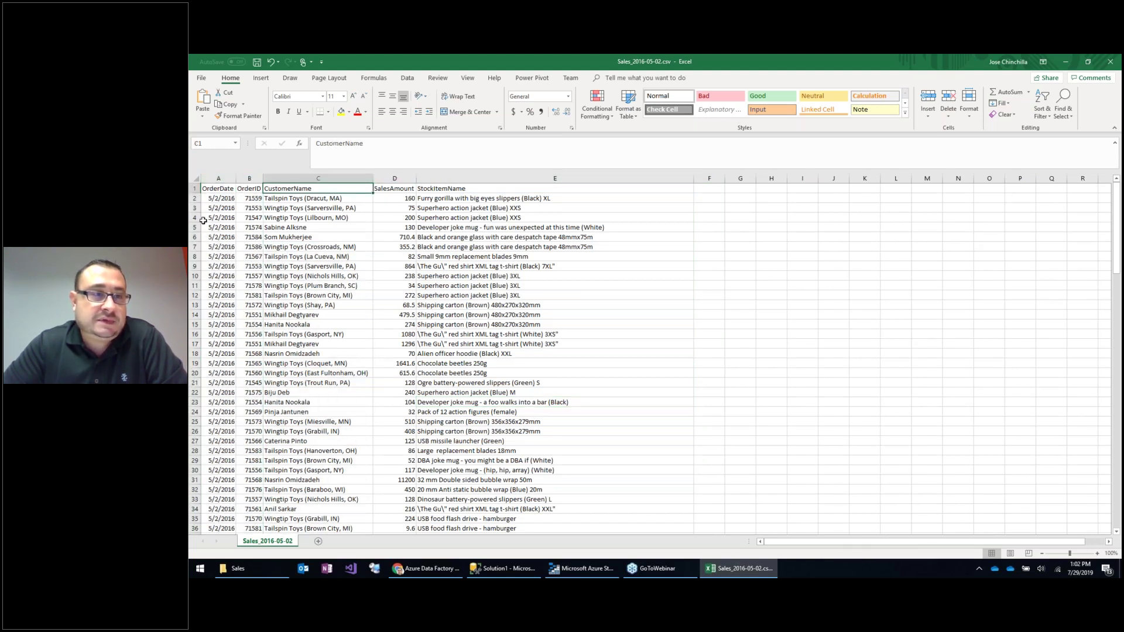
click(221, 199)
drag(221, 200, 219, 544)
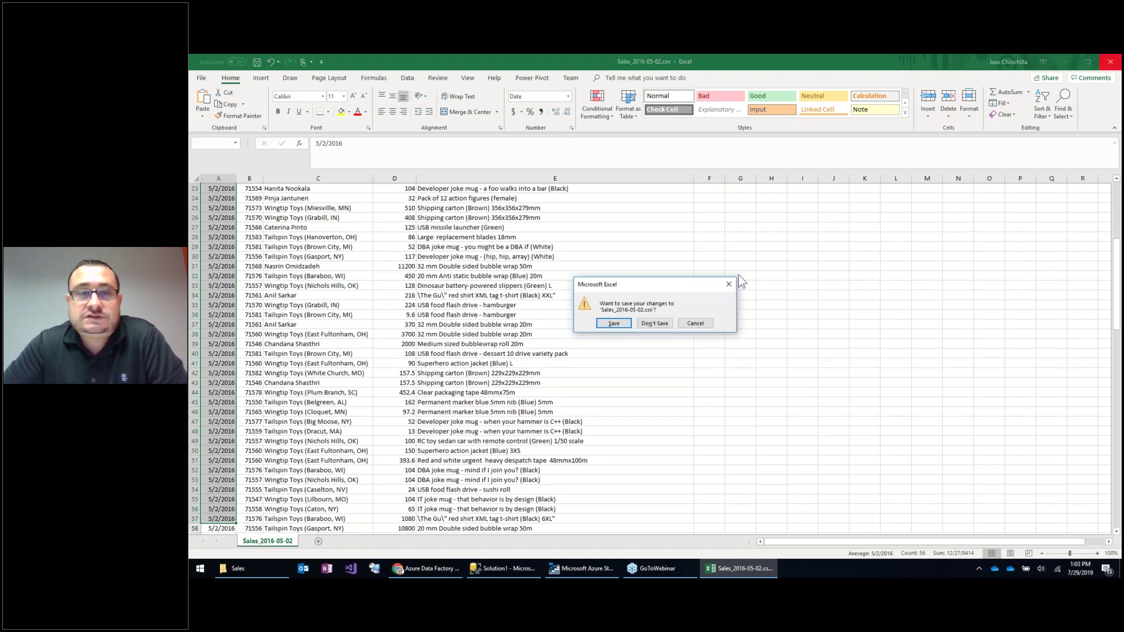
click(655, 324)
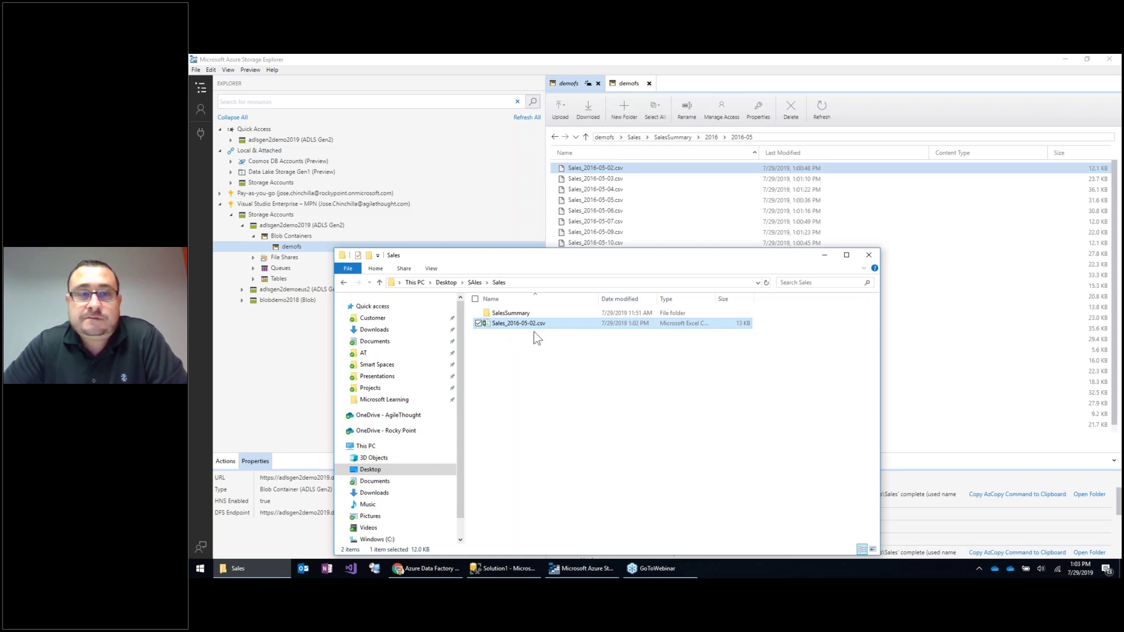
Return to Azure Storage Explorer and view the monthly subfolders of SalesSummary/2013.
click(904, 103)
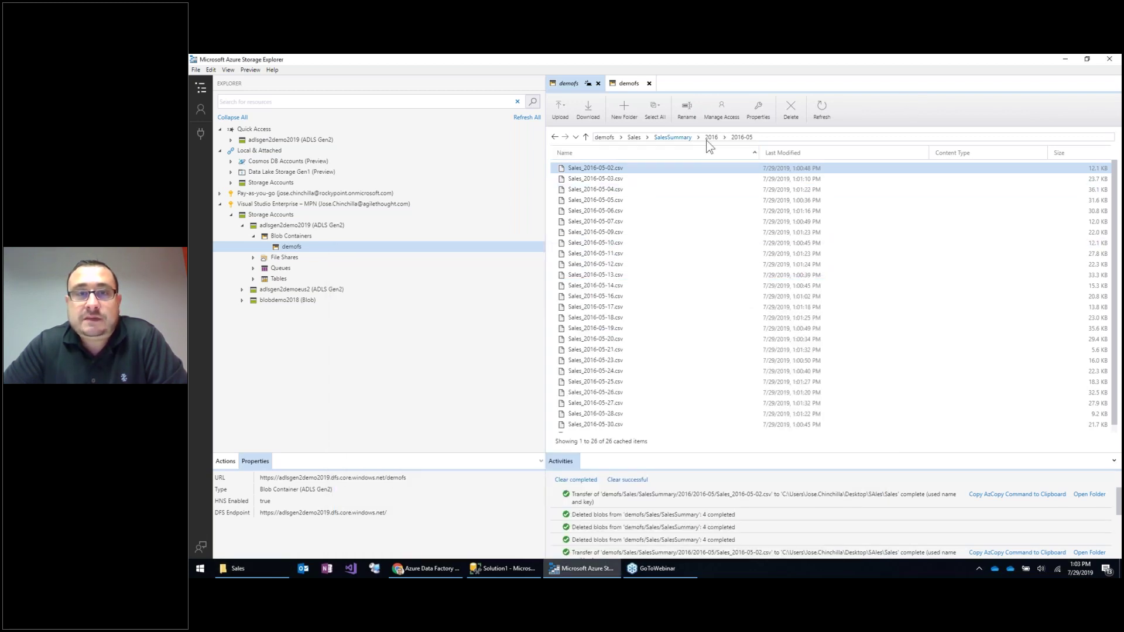
click(716, 139)
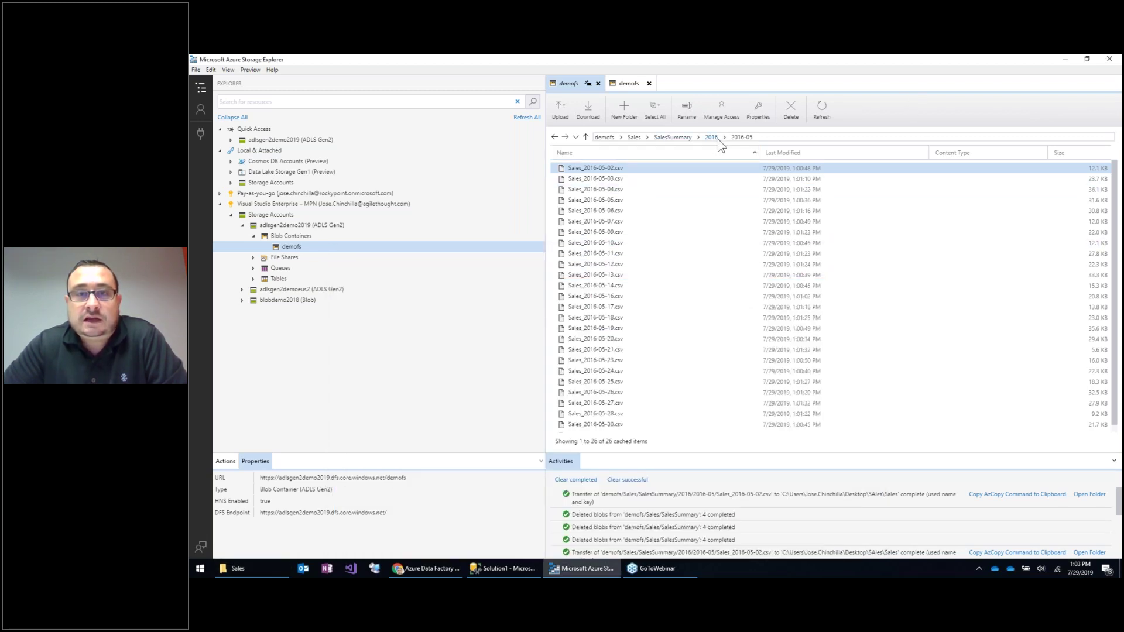
click(683, 139)
double_click(586, 170)
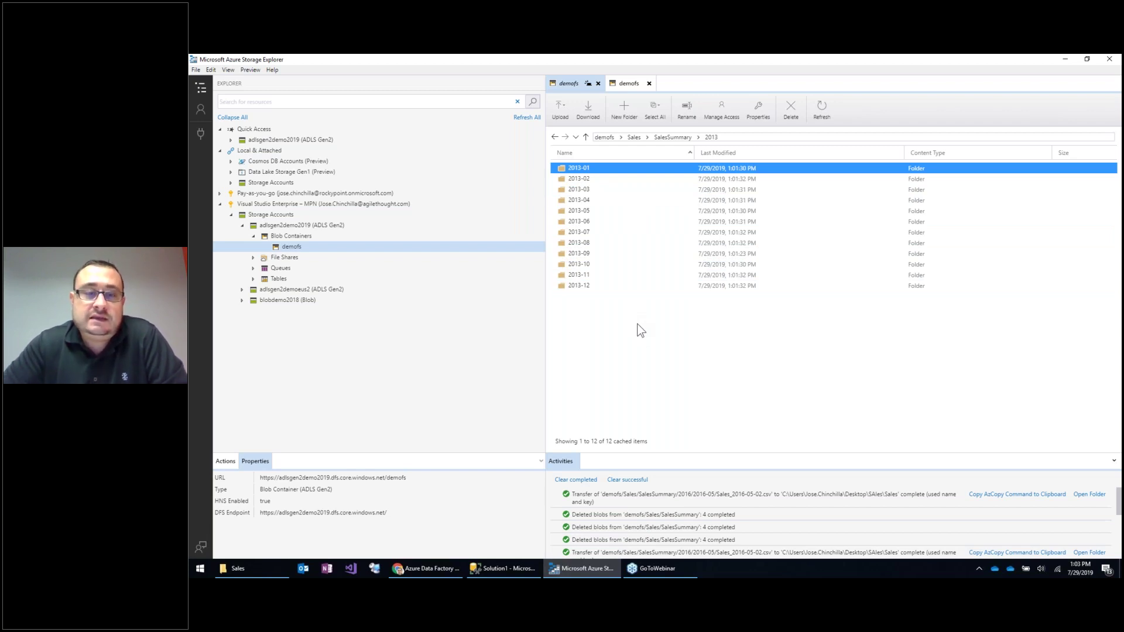
click(609, 571)
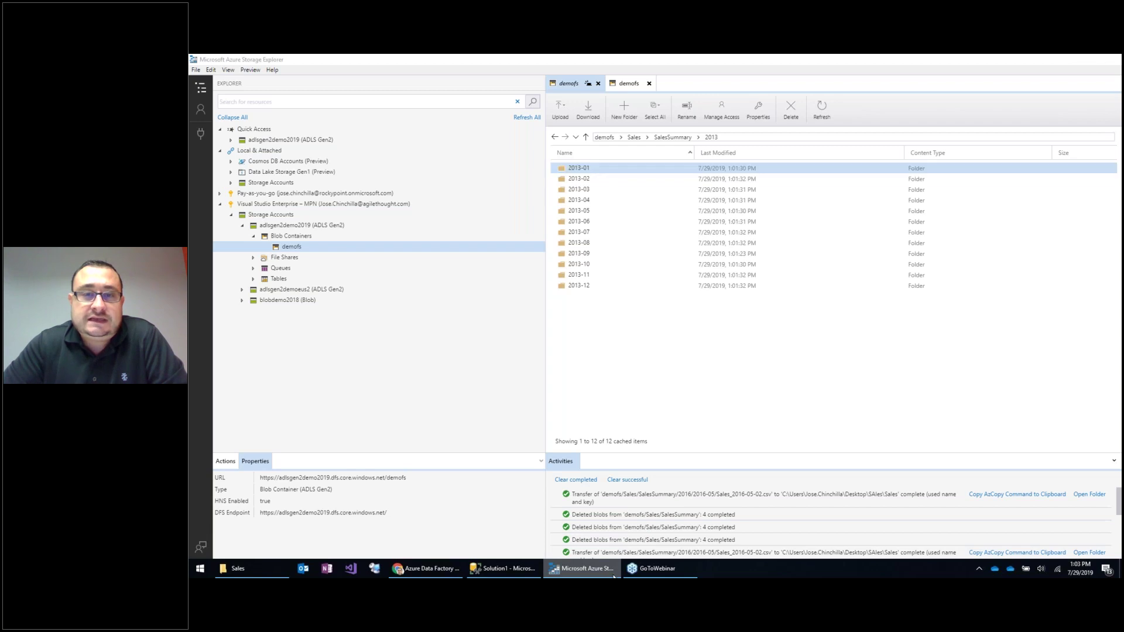
Copy the FileName data preview from Azure Data Factory's Visual Expression Builder, paste it into a new Notepad document and maximize the window.
click(428, 568)
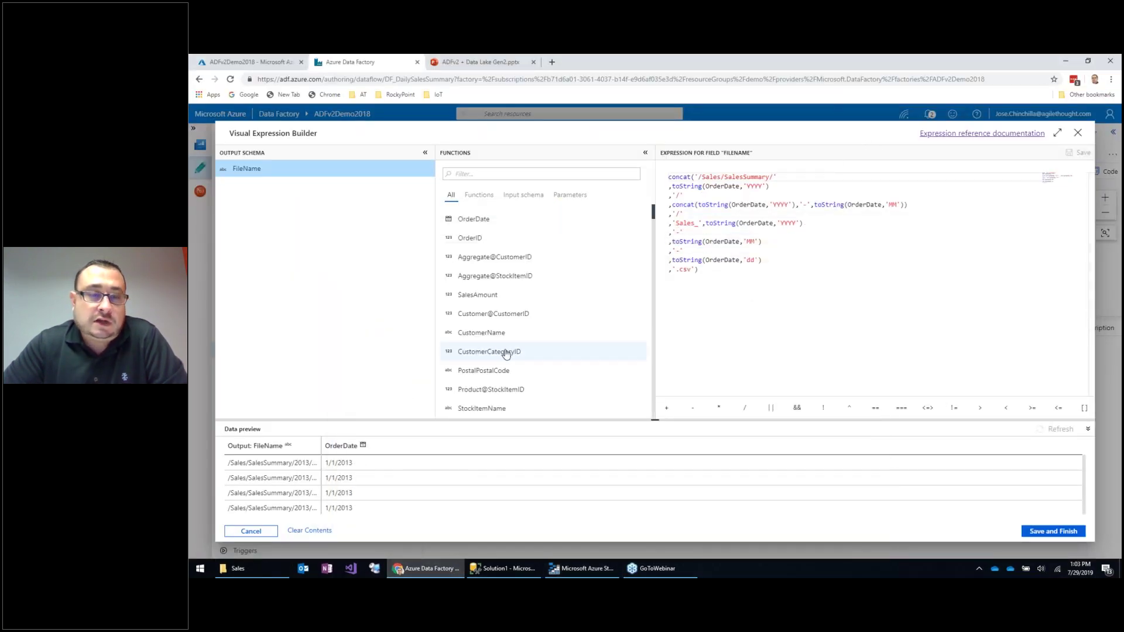
drag(232, 456, 405, 508)
right_click(338, 455)
click(360, 462)
click(192, 566)
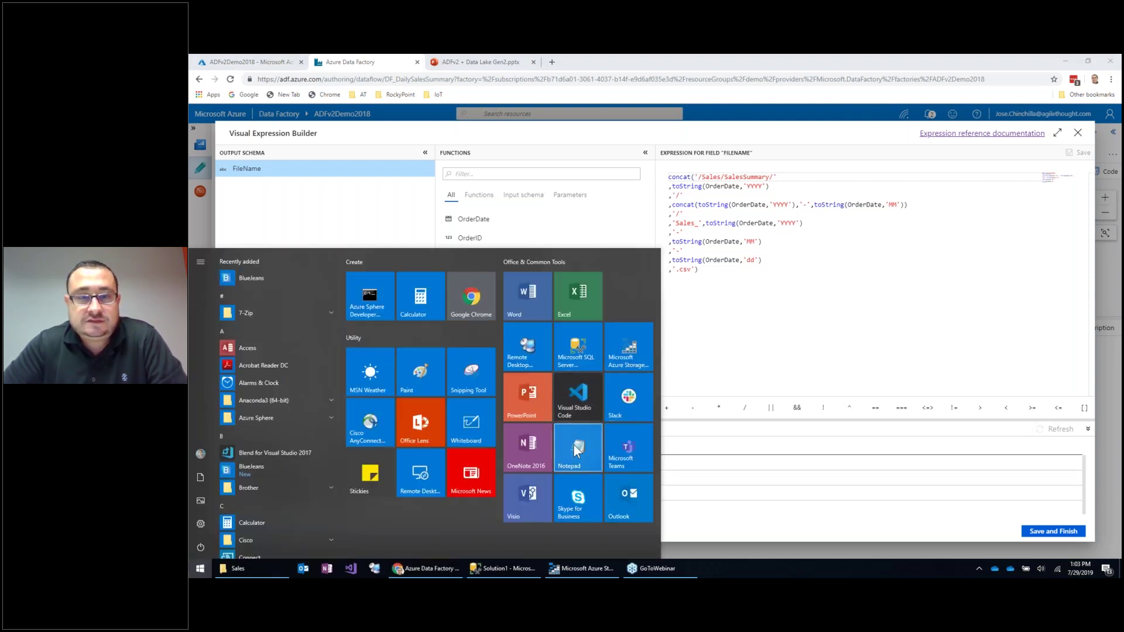
click(574, 444)
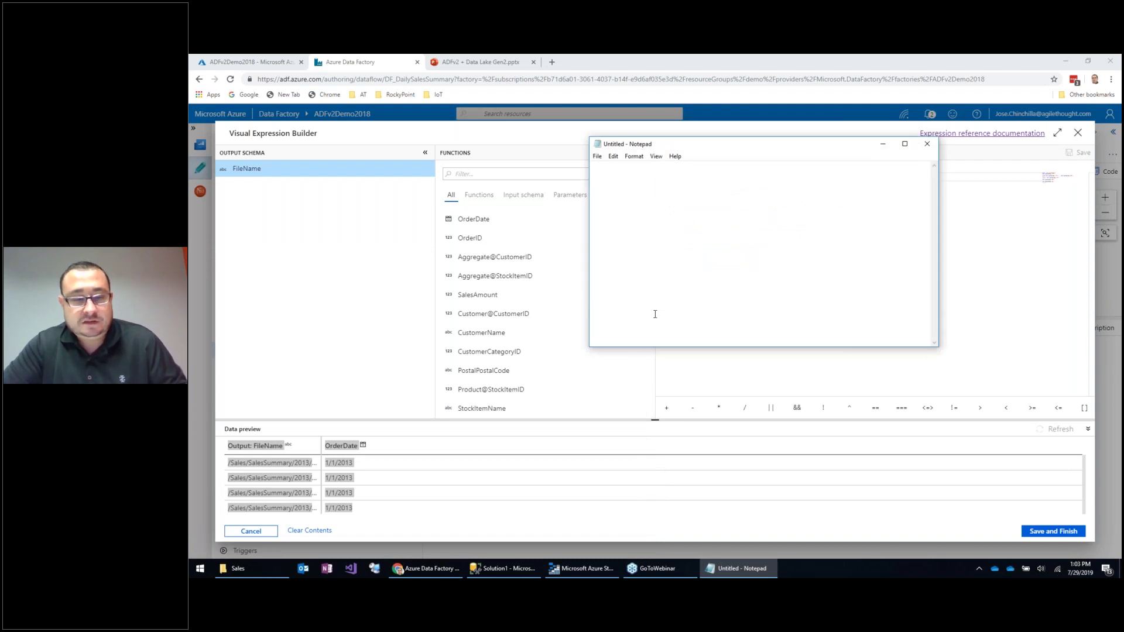
text(Output: FileName /Sales/SalesSummary/2013/2013-01/Sales_2013-01-01.csv /Sales/SalesSummary/2013/2013-01/Sales_2013-01-01.csv /Sales/SalesSummary/2013/2013-01/Sales_2013-01-01.csv /Sales/SalesSummary/2013/2013-01/Sales_2013-01-01.csv /Sales/SalesSummary/2013/2013-01/Sales_2013-01-01.csv /Sales/SalesSummary/2013/2013-01/Sales_2013-01-01.csv /Sales/SalesSummary/2013/2013-01/Sales_2013-01-01.csv /Sales/SalesSummary/2013/2013-01/Sales_2013-01-01.csv /Sales/SalesSummary/2013/2013-01/Sales_2013-01-01.csv /Sales/SalesSummary/2013/2013-01/Sales_2013-01-01.csv /Sales/SalesSummary/2013/2013-01/Sales_2013-01-01.csv /Sales/SalesSummary/2013/2013-01/Sales_2013-01-01.csv /Sales/SalesSummary/2013/2013-01/Sales_2013-01-01.csv /Sales/SalesSummary/2013/2013-01/Sales_2013-01-01.csv /Sales/SalesSummary/2013/2013-01/Sales_2013-01-01.csv /Sales/SalesSummary/2013/2013-01/Sales_2013-01-01.csv /Sales/SalesSummary/2013/2013-01/Sales_2013-01-01.csv /Sales/SalesSummary/2013/2013-01/Sales_2013-01-01.csv /Sales/SalesSummary/2013/2013-01/Sales_2013-01-01.csv /Sales/SalesSummary/2013/2013-01/Sales_2013-01-01.csv OrderDate 1/1/2013 1/1/2013 1/1/2013 1/1/2013)
double_click(747, 145)
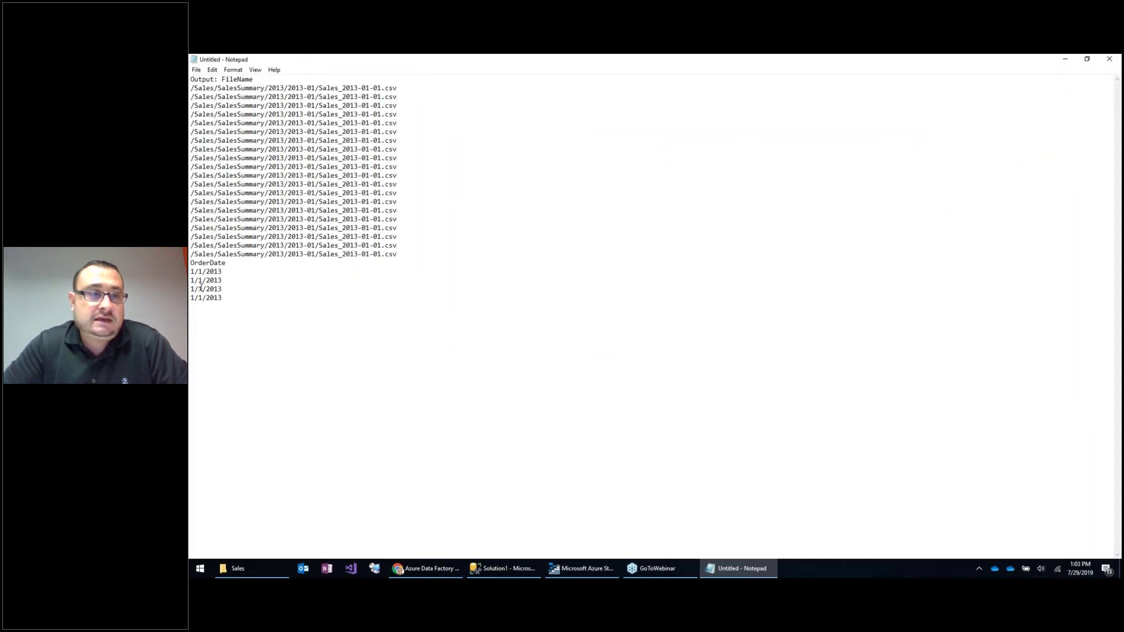
Compare the first path in Notepad with the files in Storage Explorer's SalesSummary/2013/2013-01 folder, then go back up to Sales.
mouse_move(210, 298)
mouse_down()
mouse_move(223, 284)
mouse_move(202, 297)
mouse_up()
drag(192, 88, 420, 85)
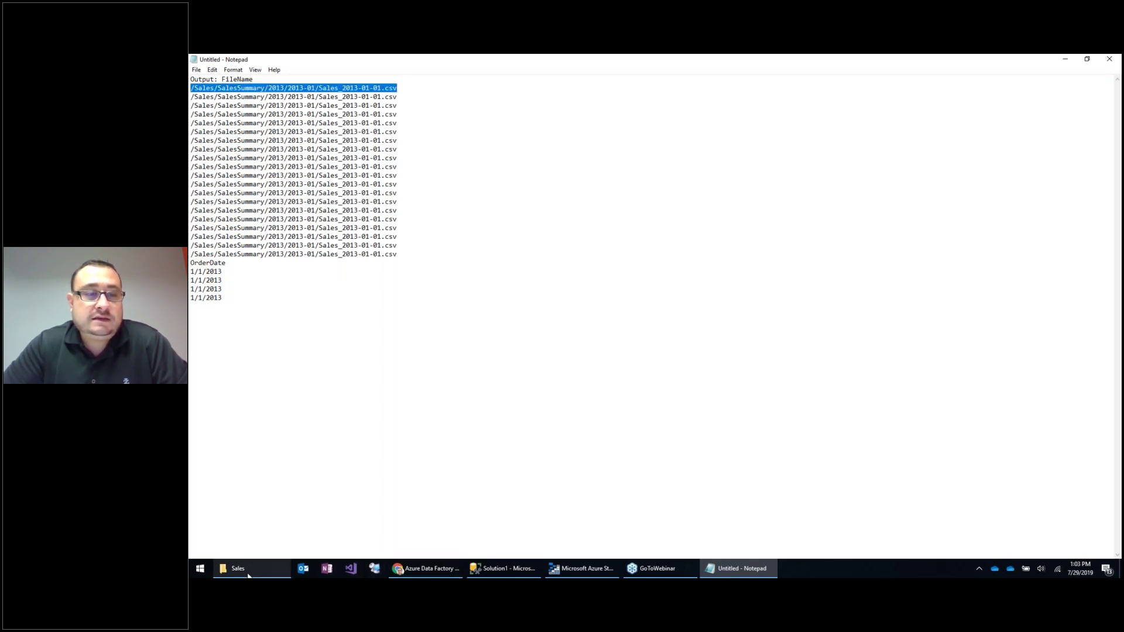
click(566, 570)
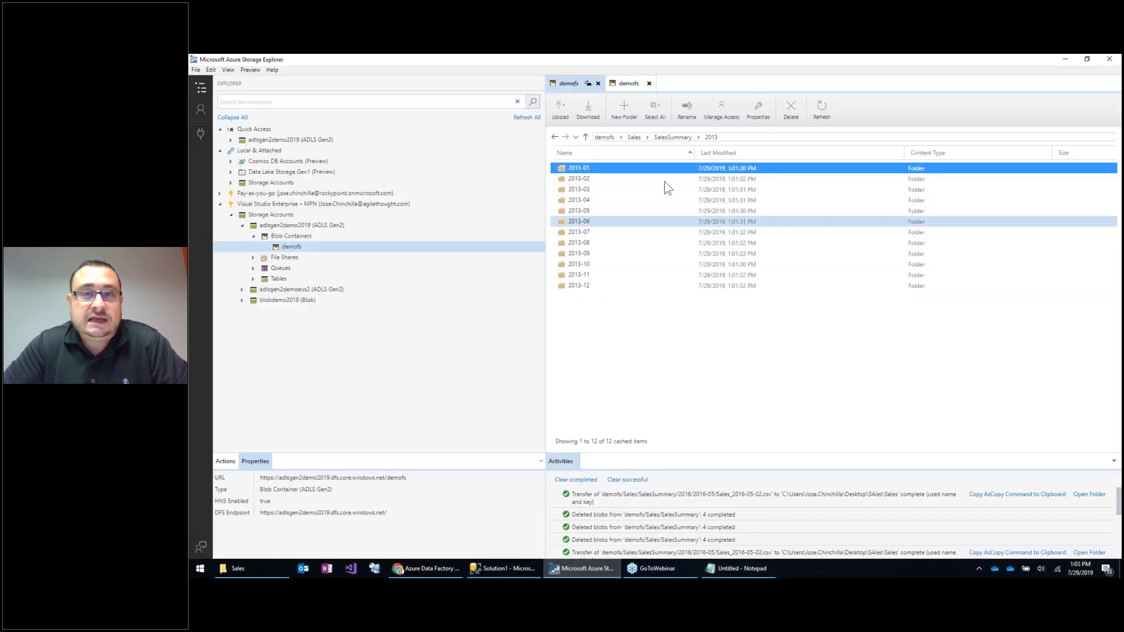
double_click(598, 170)
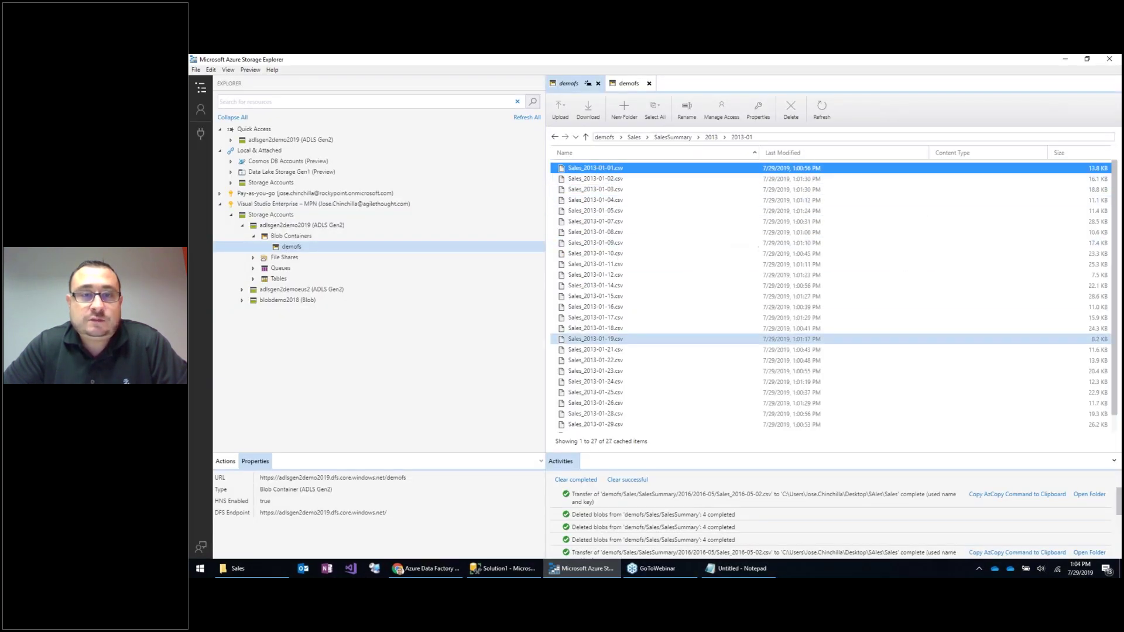
click(711, 138)
click(681, 138)
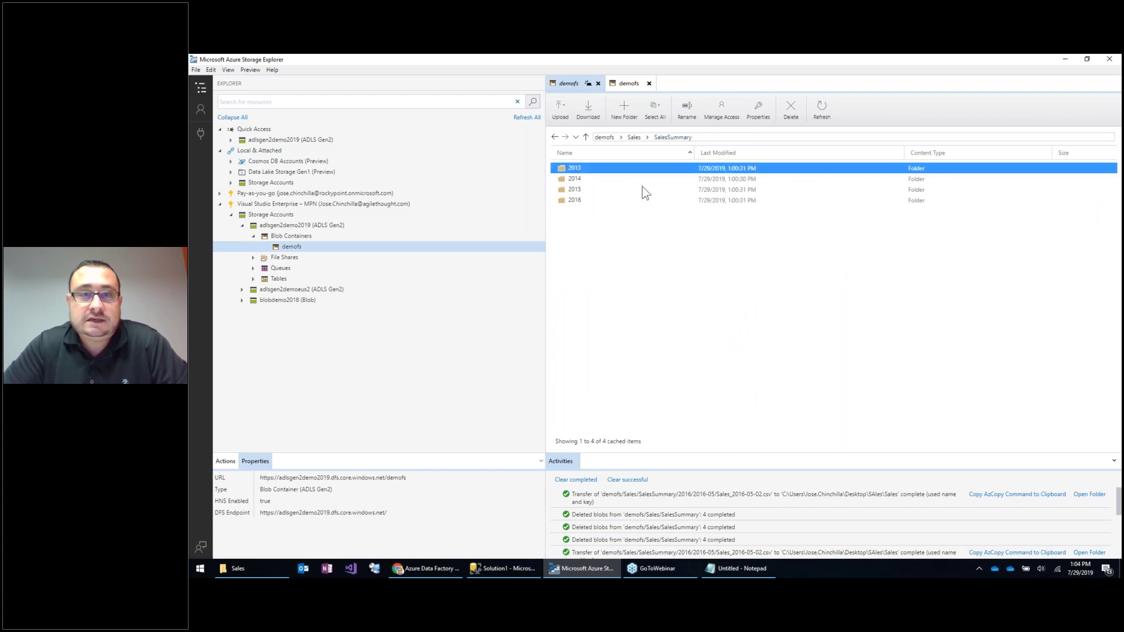
key(alt+Up)
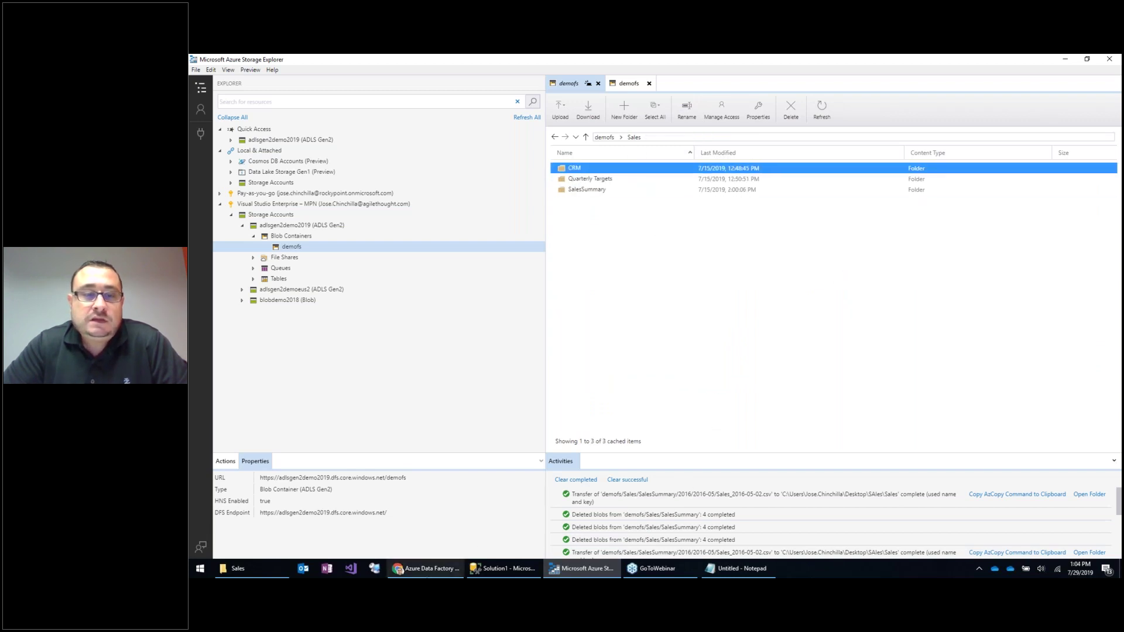
Switch to Azure Data Factory, close the Visual Expression Builder without changes and enlarge the data flow canvas area.
click(427, 569)
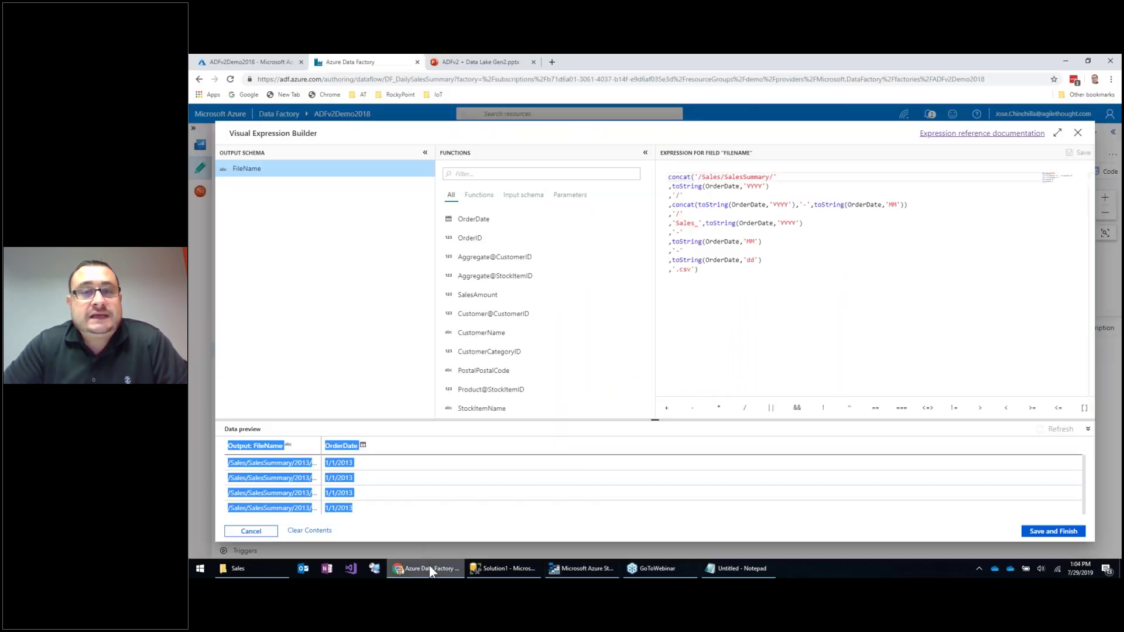
click(1078, 133)
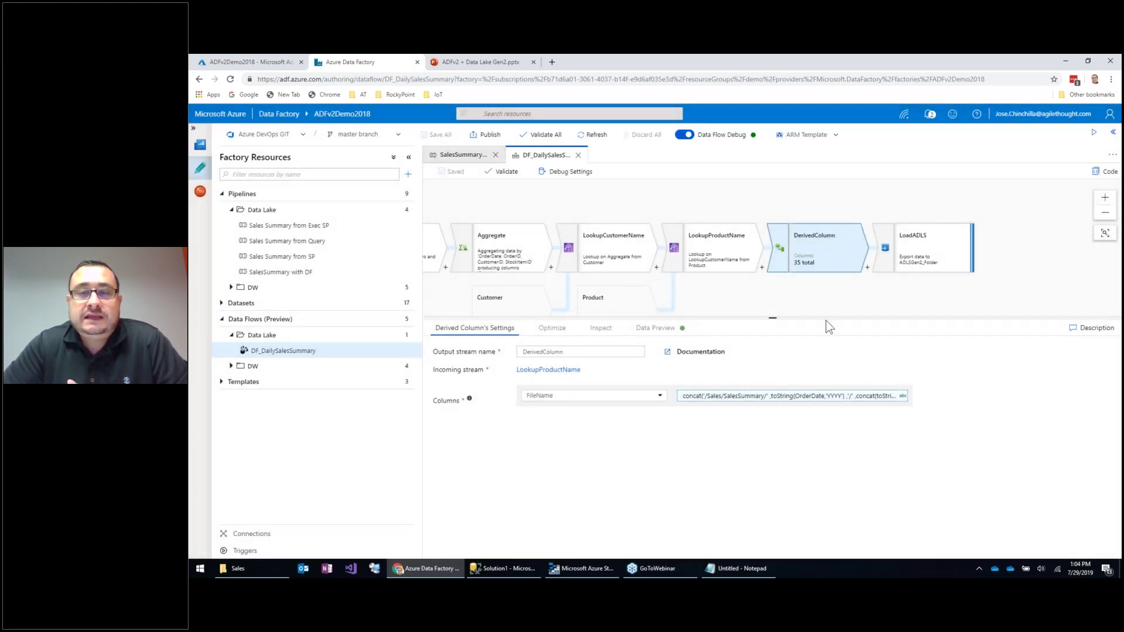
drag(773, 317, 773, 358)
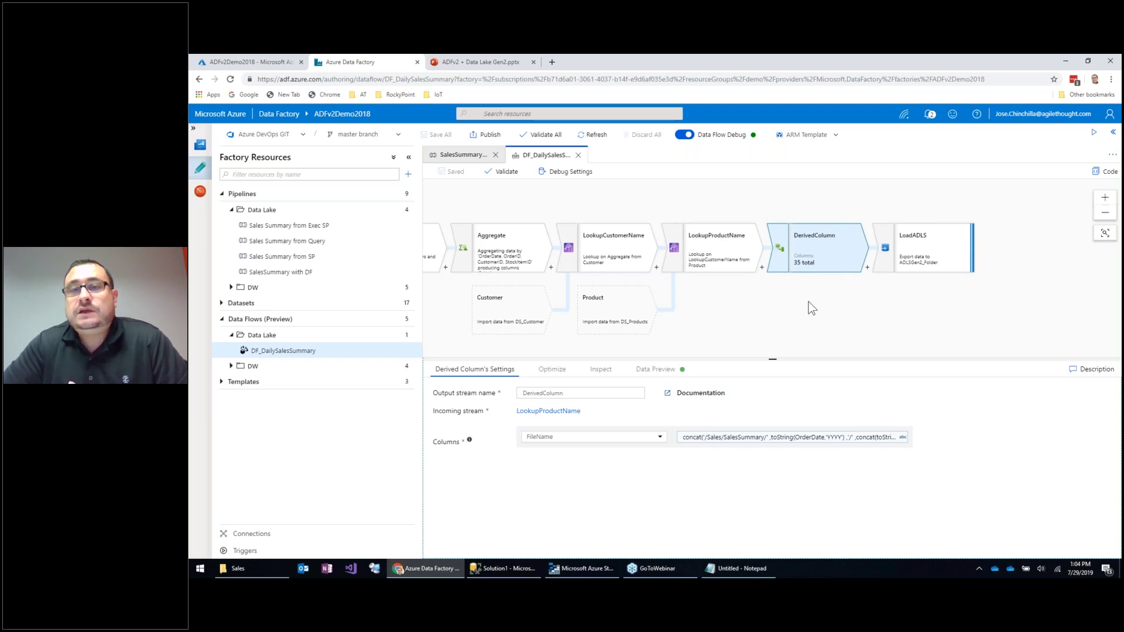
Check the DerivedColumn's FileName expression against the second generated file path in Notepad.
click(791, 438)
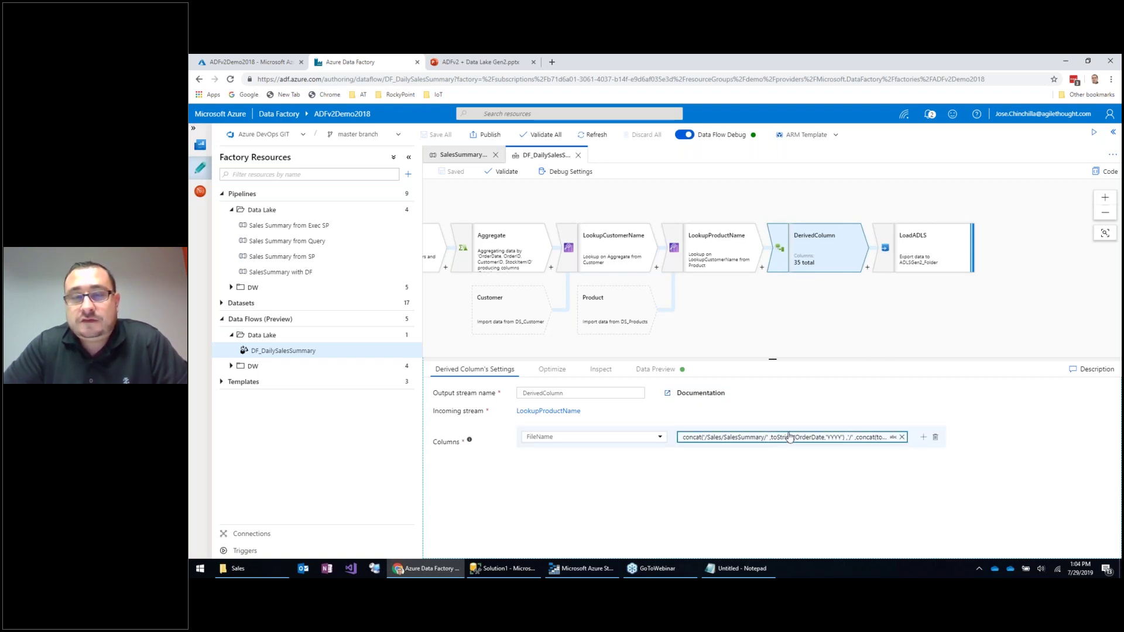
click(751, 570)
drag(192, 97, 398, 97)
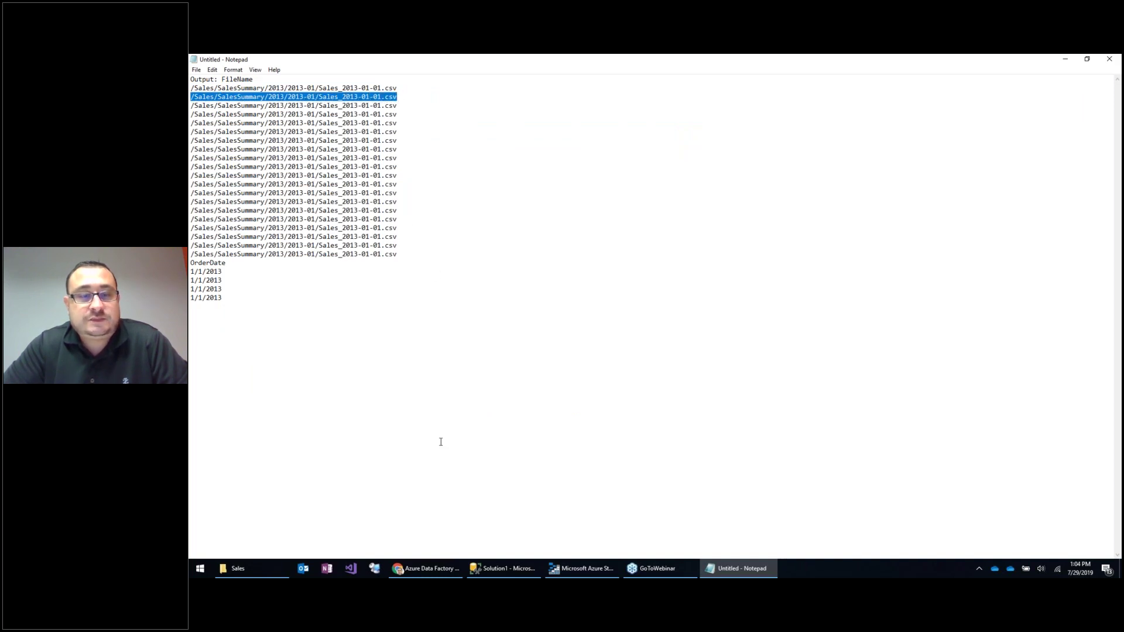
Return to Azure Data Factory and review the LoadADLS sink's column mapping and file name settings.
click(427, 568)
click(918, 268)
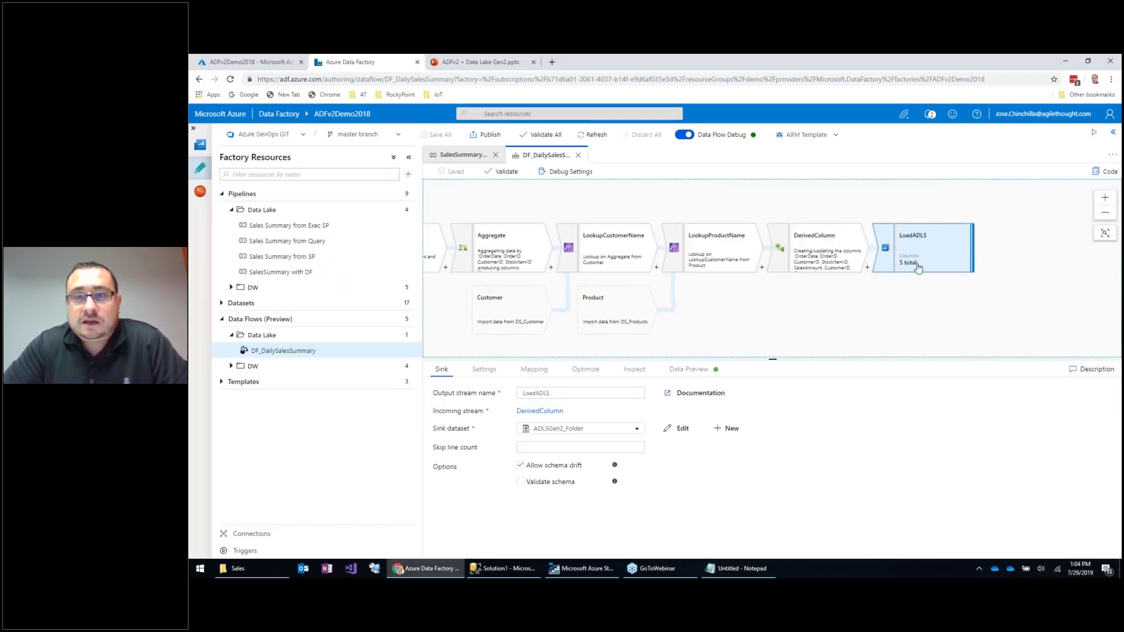
click(531, 372)
click(583, 373)
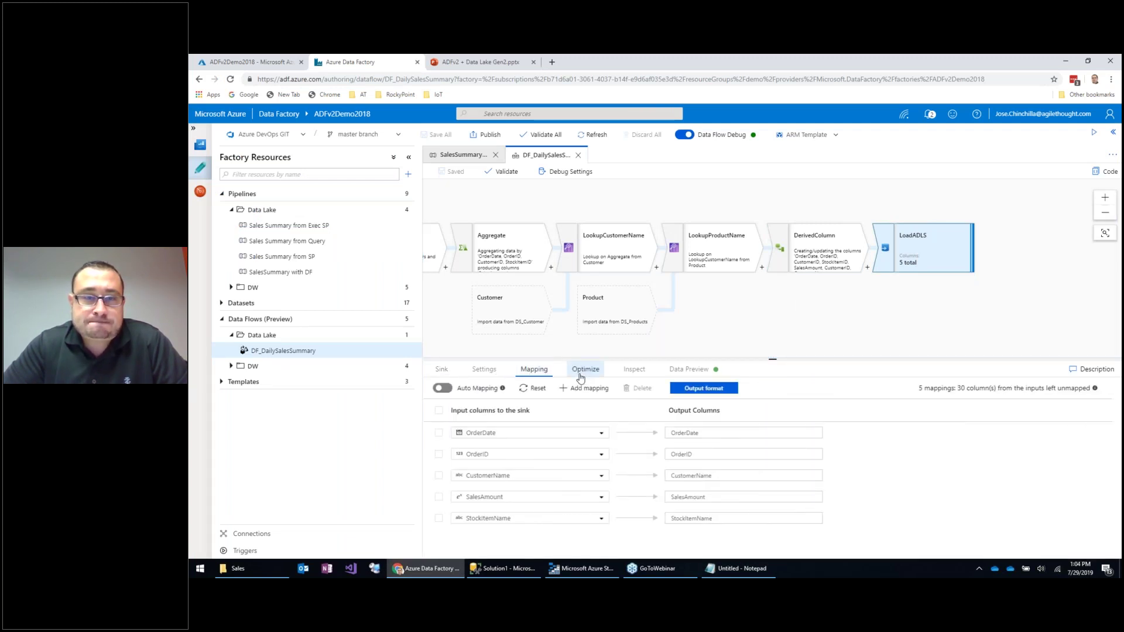
click(486, 375)
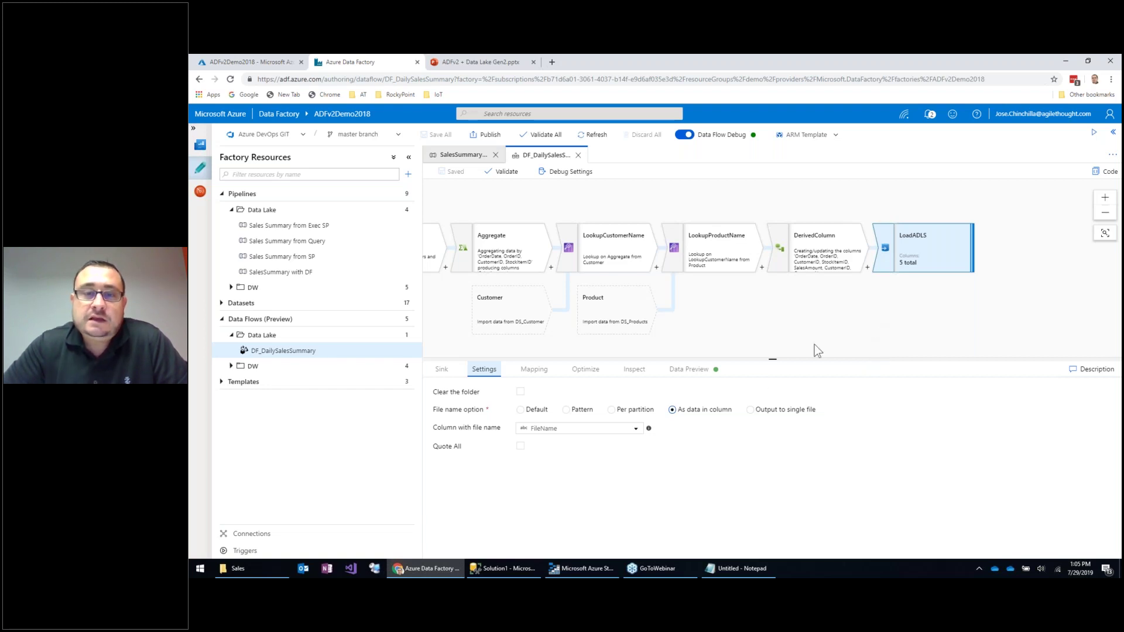
Switch to Azure Storage Explorer, open SalesSummary/2013 and go back up to the demofs root.
click(586, 565)
double_click(588, 190)
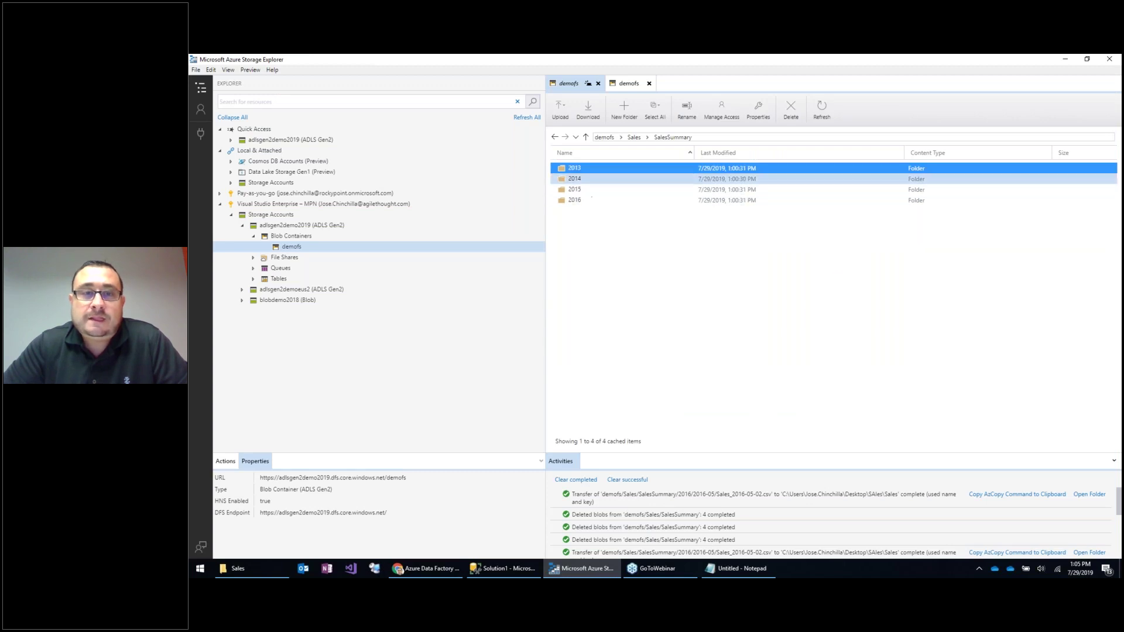
double_click(577, 169)
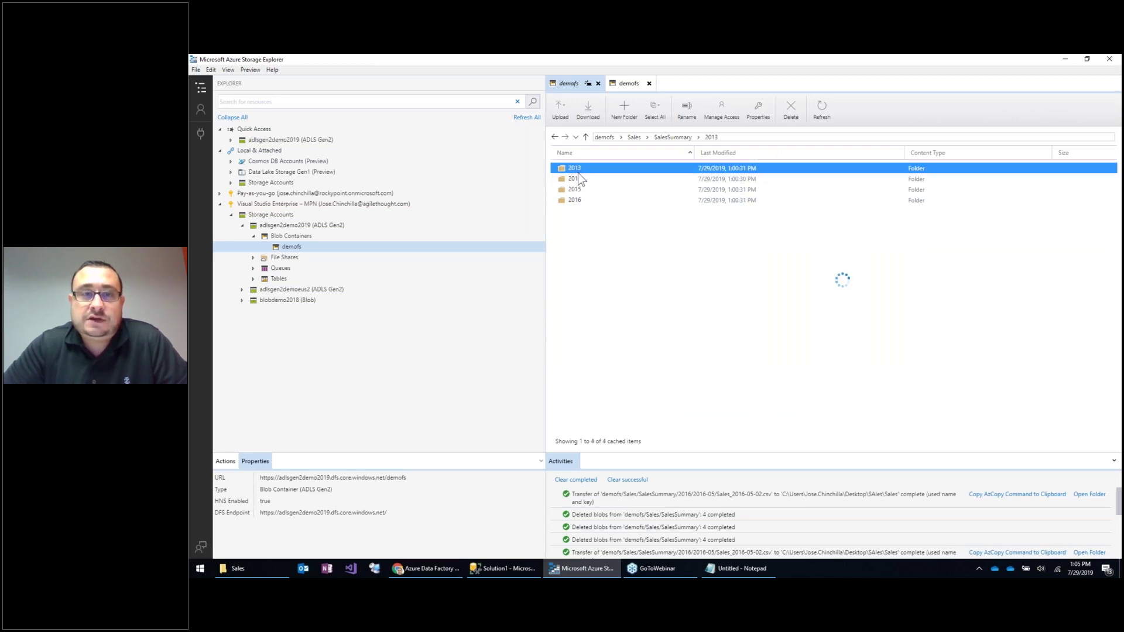
click(629, 137)
click(605, 137)
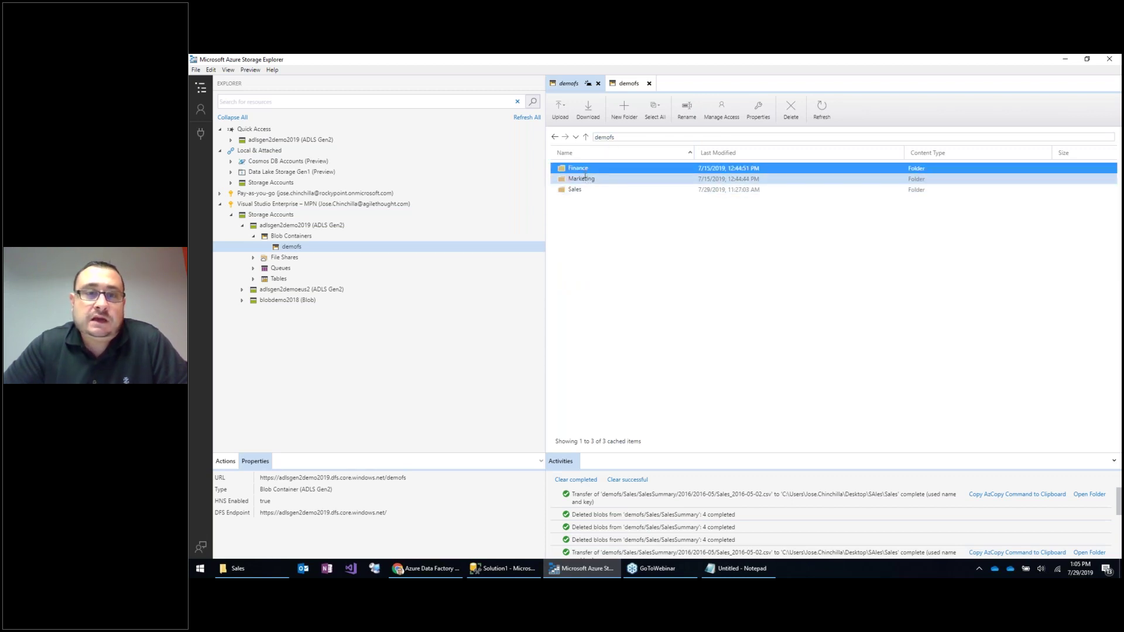
Browse from the demofs root through Sales and SalesSummary to the daily files in 2016/2016-12.
click(575, 190)
double_click(575, 190)
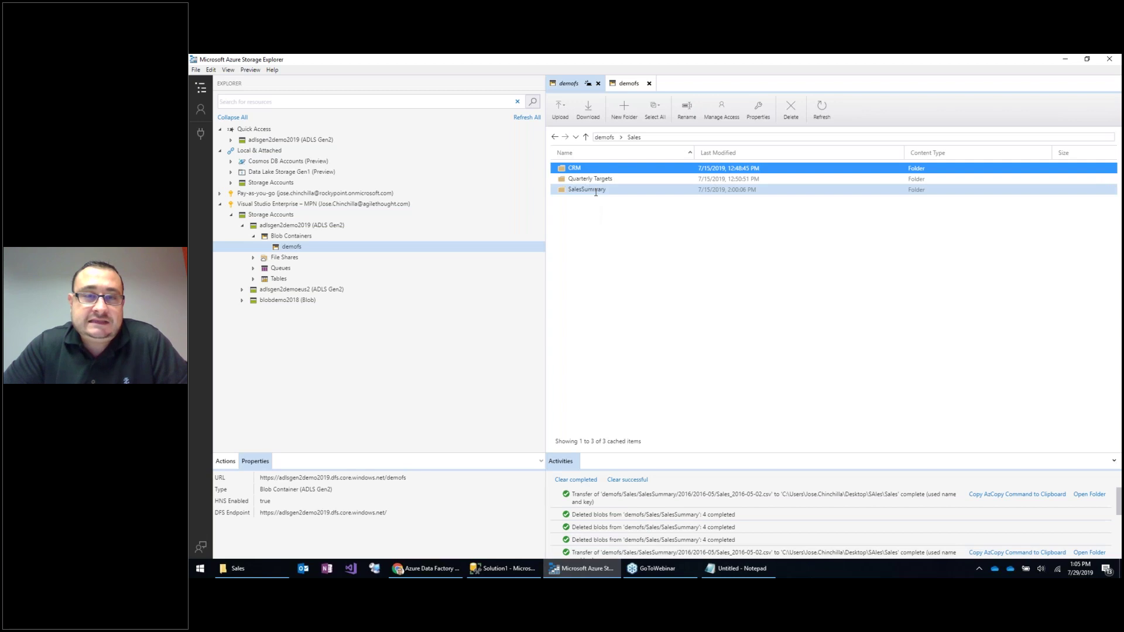
double_click(586, 190)
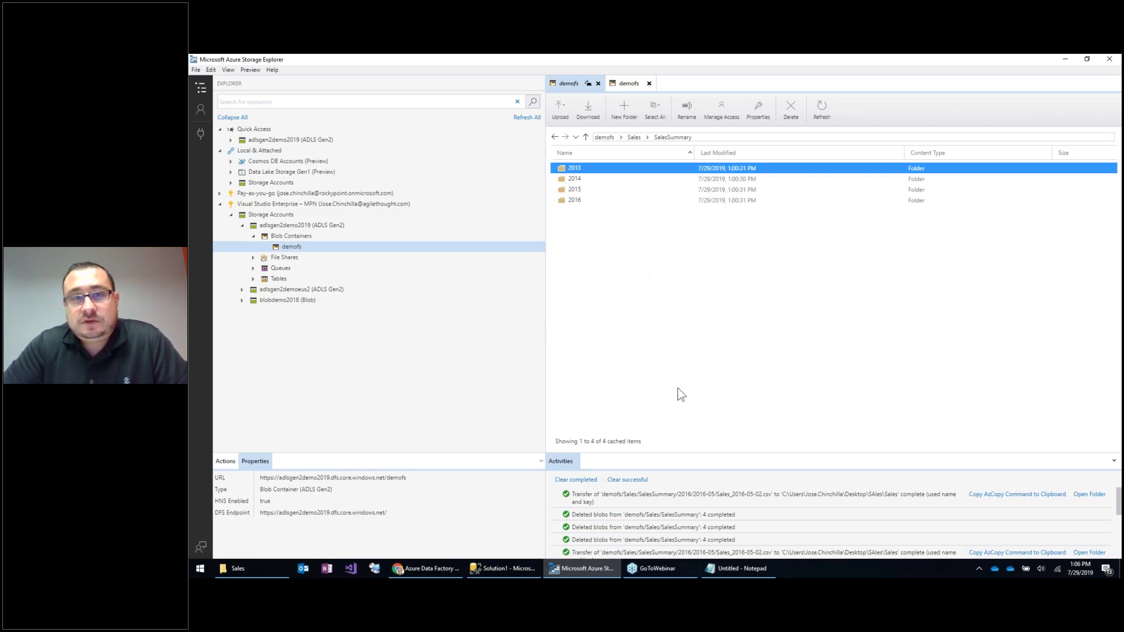
double_click(575, 201)
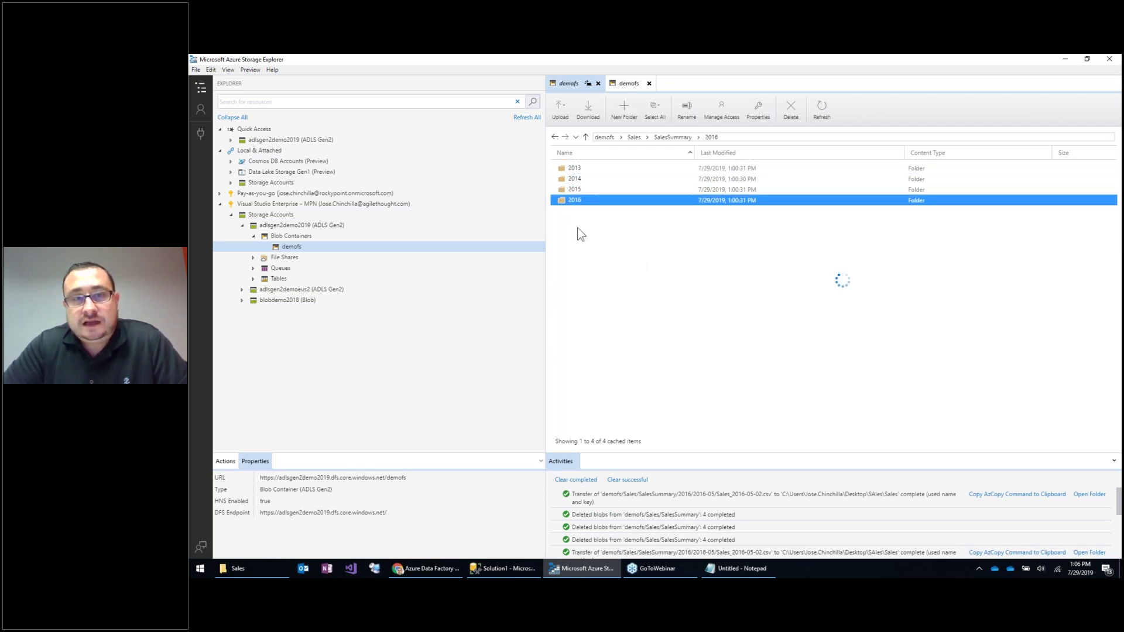
double_click(579, 222)
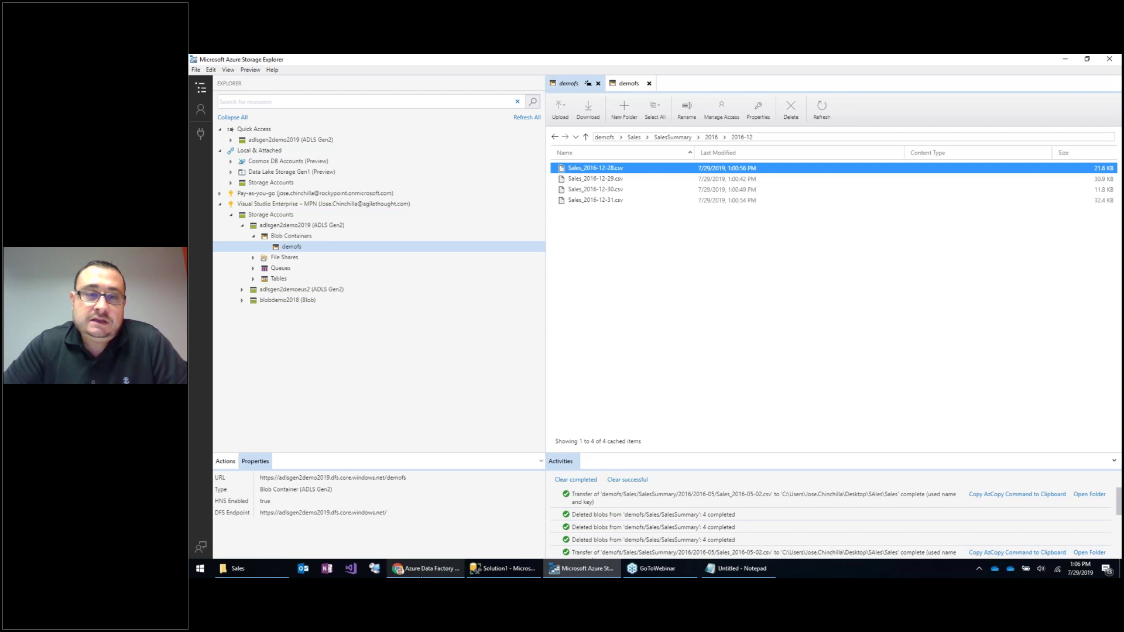
Switch to the ADFv2 + Data Lake Gen2 presentation in the browser and start the slide show from the Q&A slide.
click(427, 569)
click(469, 62)
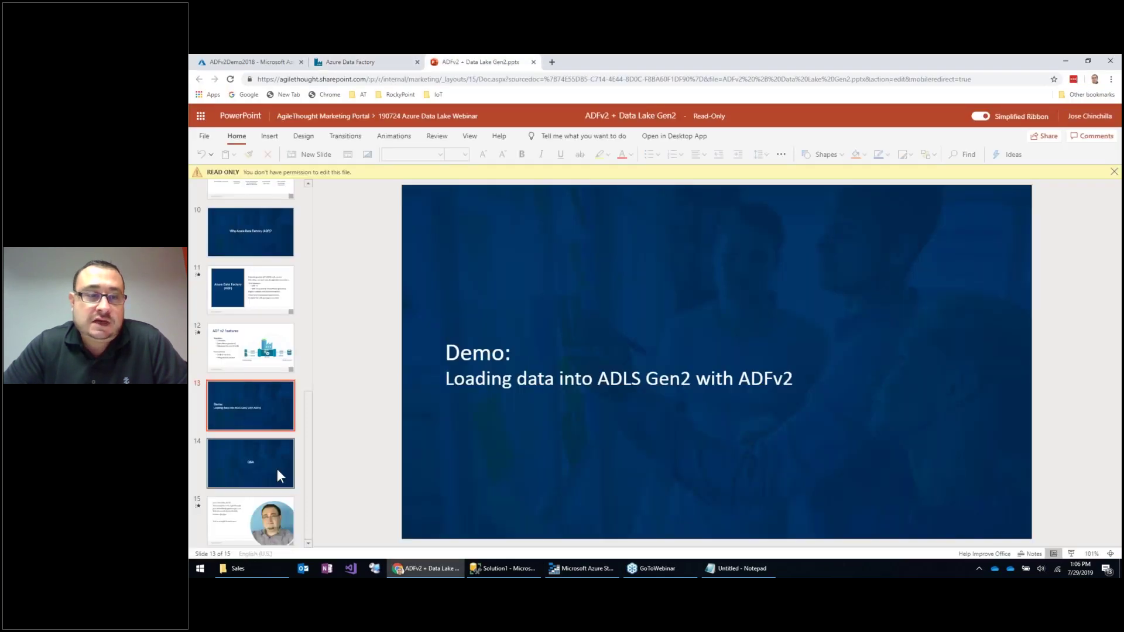
click(259, 470)
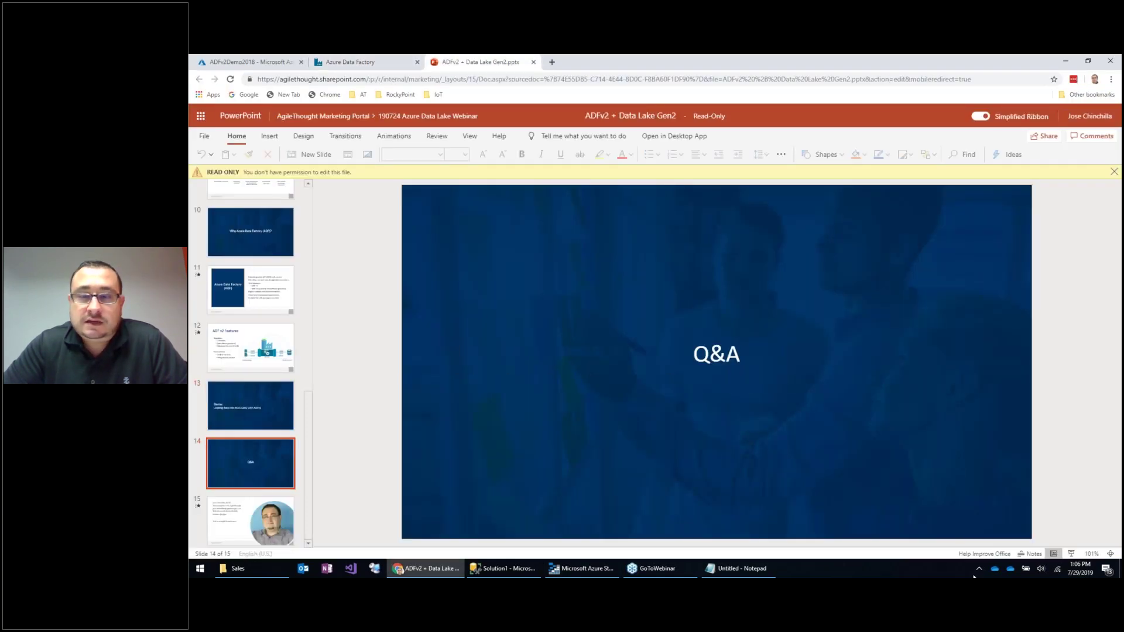
click(1072, 554)
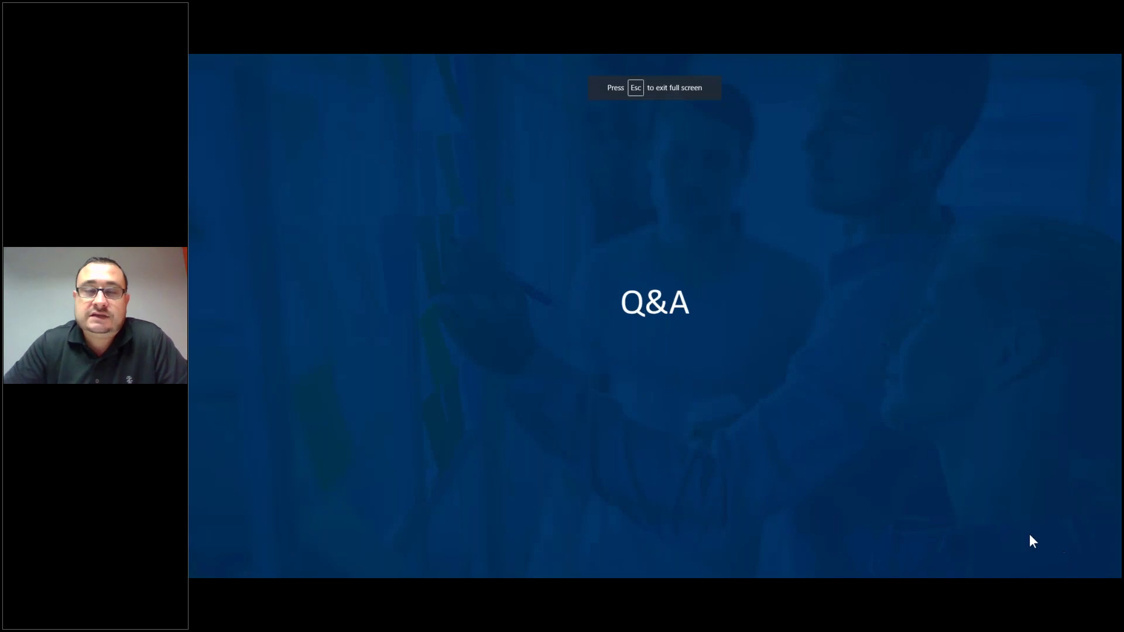